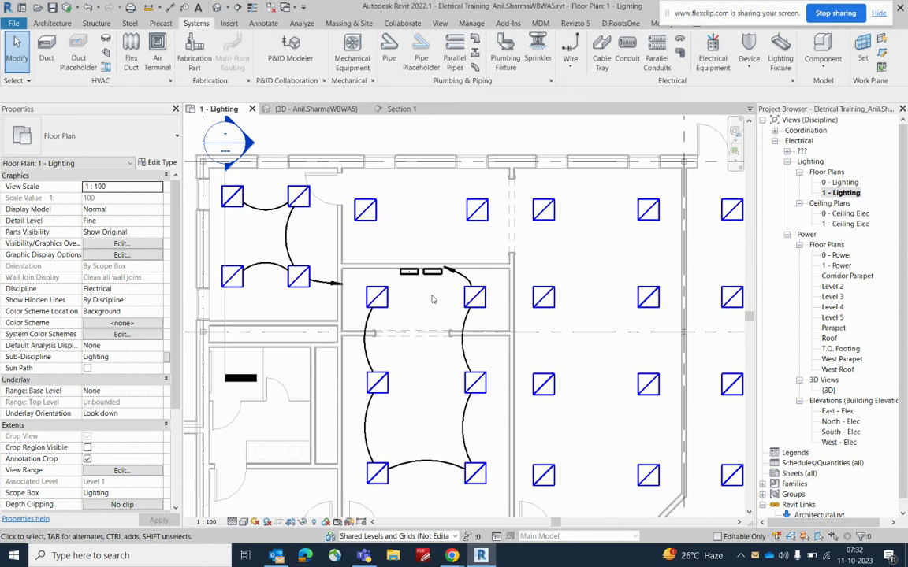
Step: Start placing a Rigid Nonmetallic Conduit with 50 mm diameter and 3000 mm middle elevation
scroll(429, 297, down, 3)
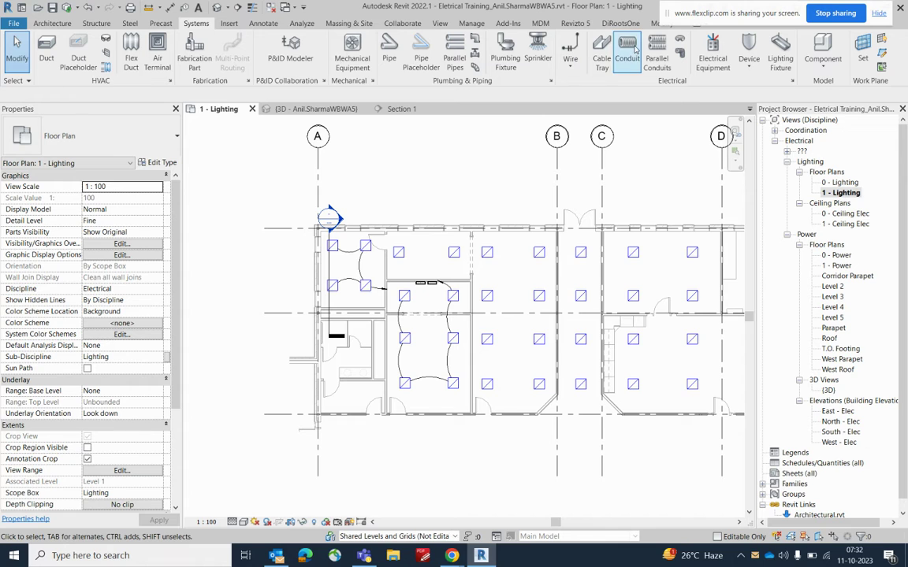
click(624, 54)
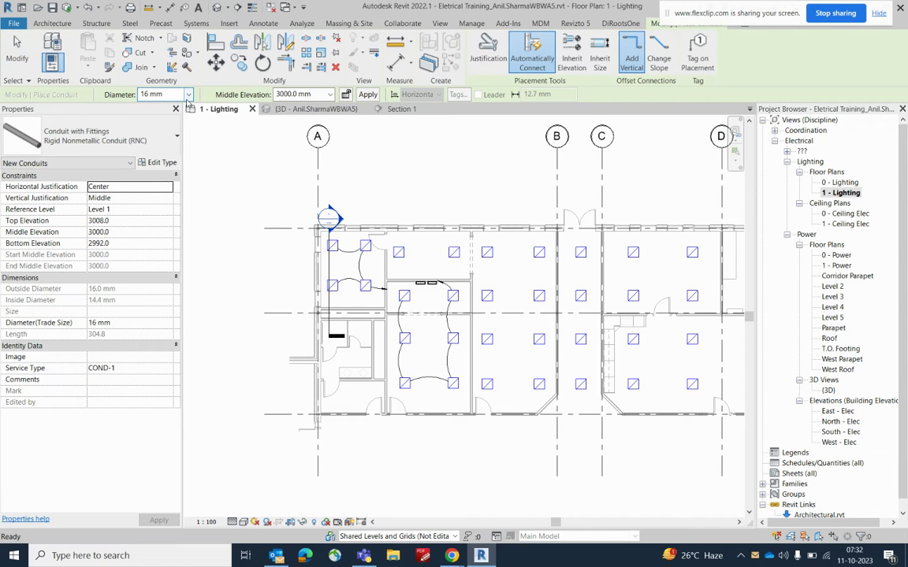
click(188, 95)
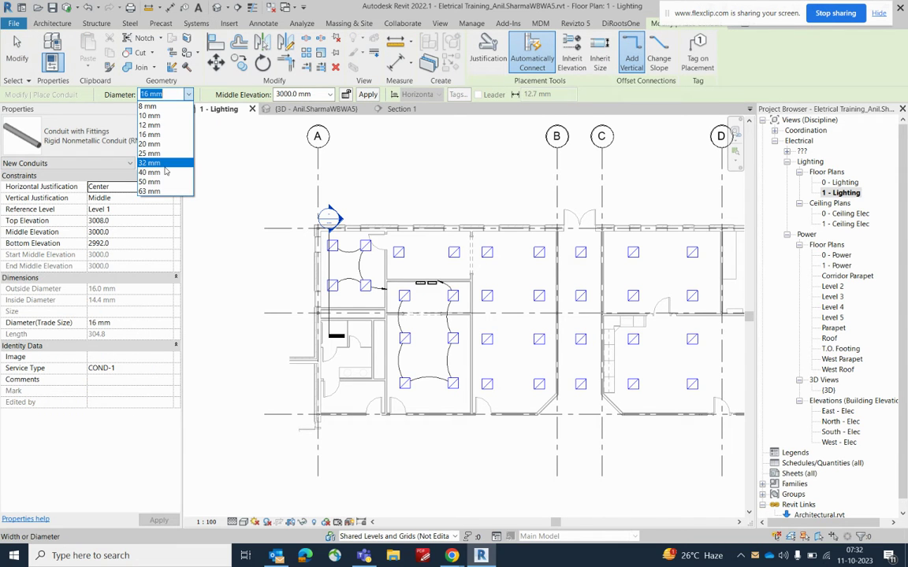
click(163, 184)
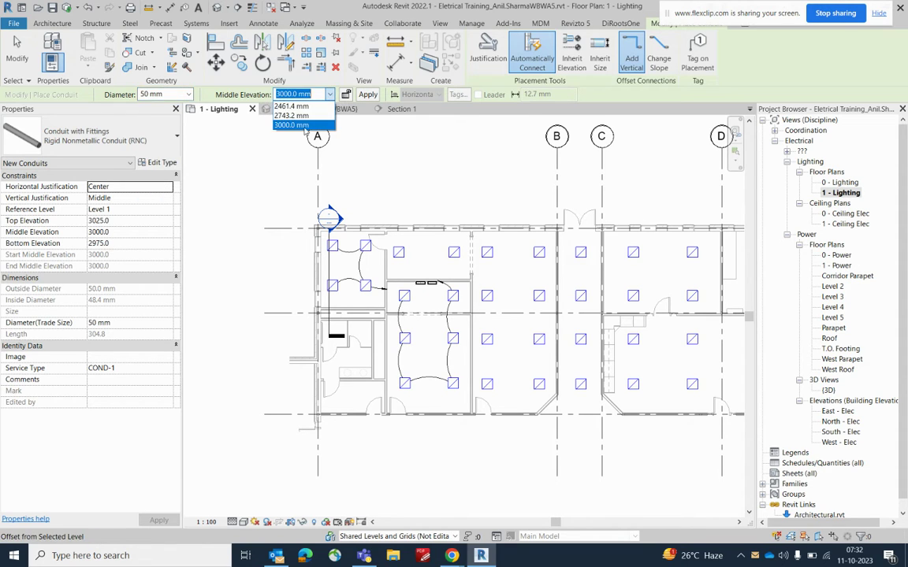
click(293, 125)
Step: Draw the main conduit about 1000 mm up from the left panel and horizontally below the top light row into the far-right room
scroll(378, 288, up, 2)
scroll(378, 287, down, 1)
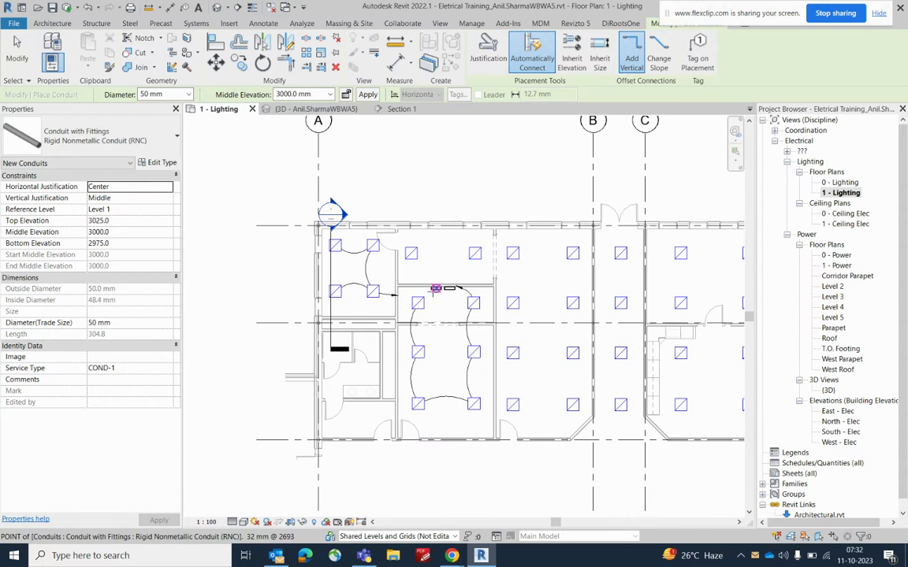
scroll(380, 290, up, 6)
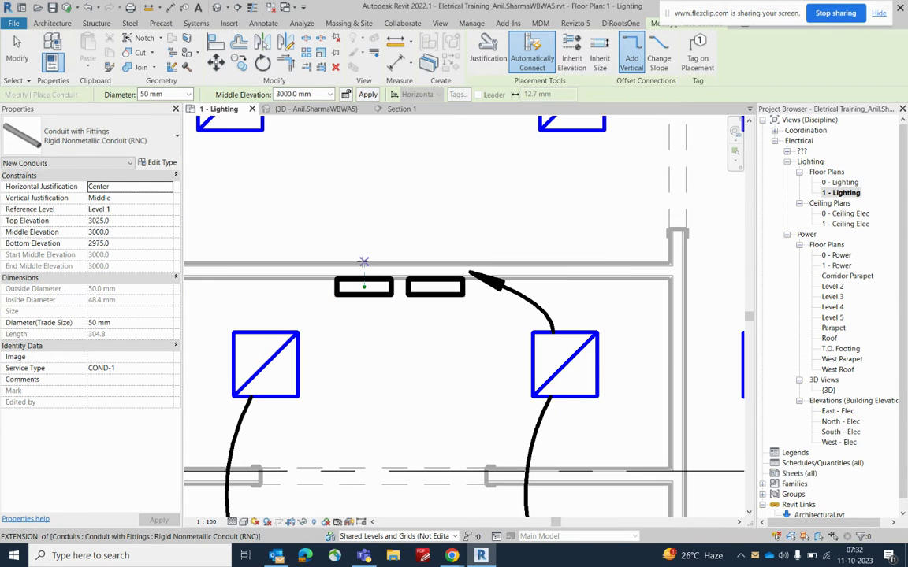
click(363, 267)
scroll(364, 260, down, 5)
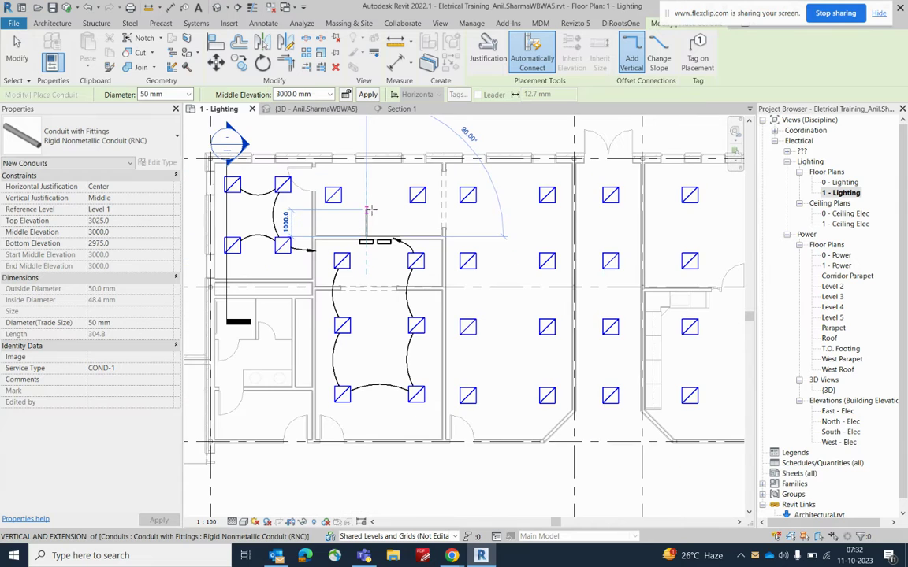
click(367, 212)
middle_drag(590, 227, 375, 225)
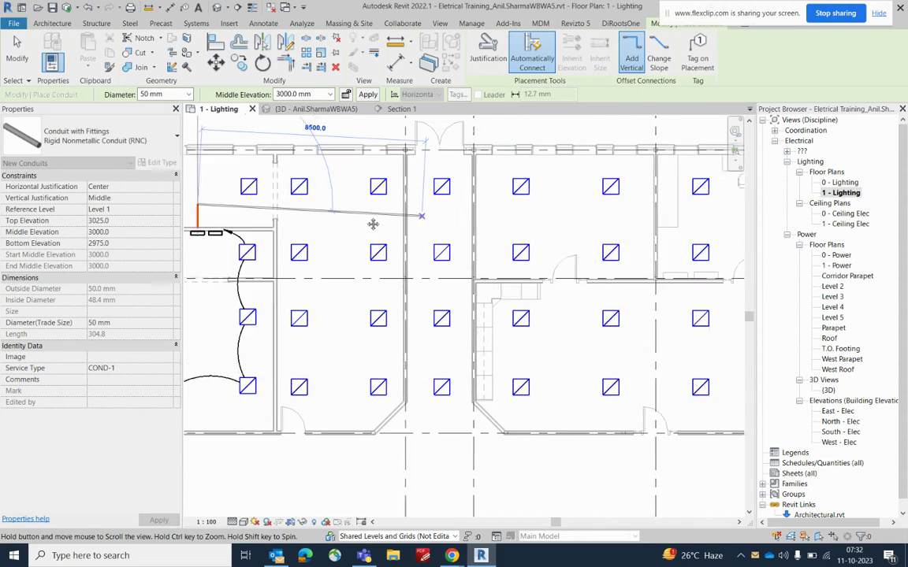
scroll(375, 222, down, 1)
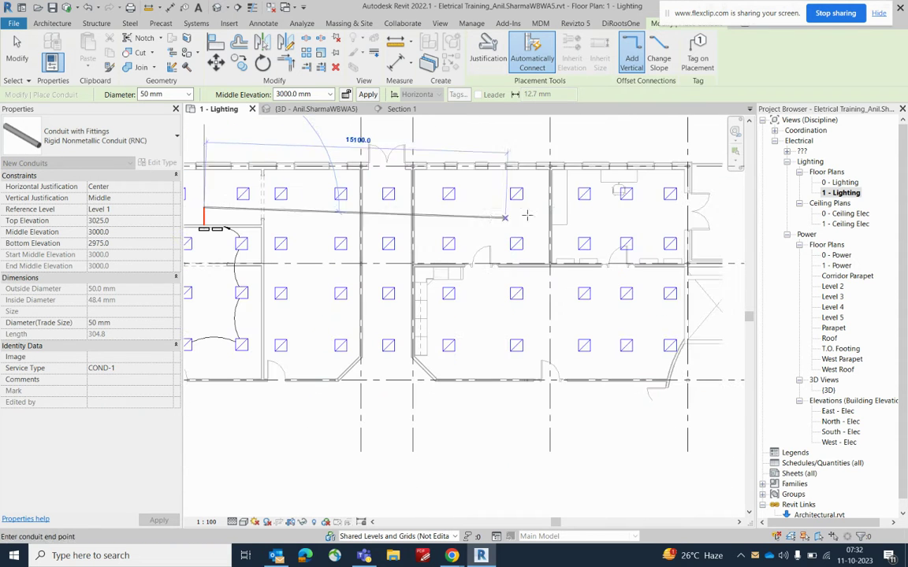
click(671, 211)
key(Escape)
scroll(608, 213, up, 2)
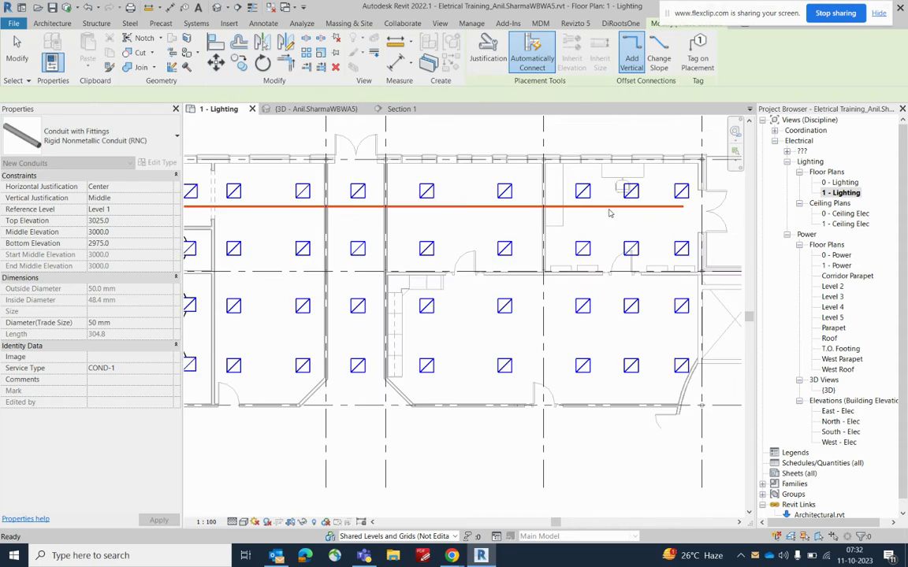
Step: Draw a branch conduit about 5700 mm down from the main run in the right rooms, turning right for about 3400 mm
scroll(605, 211, up, 1)
key(c)
key(n)
click(603, 206)
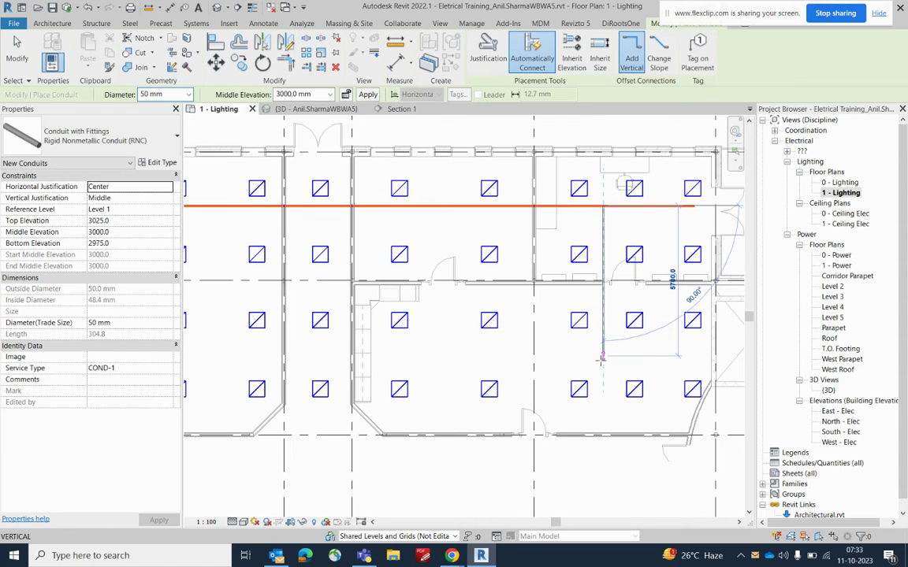
click(686, 358)
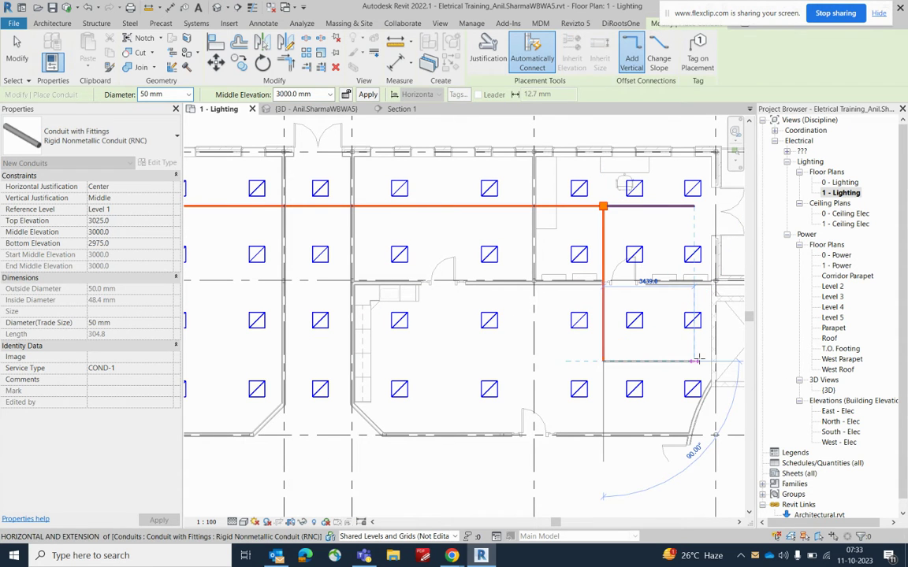
scroll(696, 361, down, 1)
key(Escape)
key(Escape)
scroll(697, 361, up, 1)
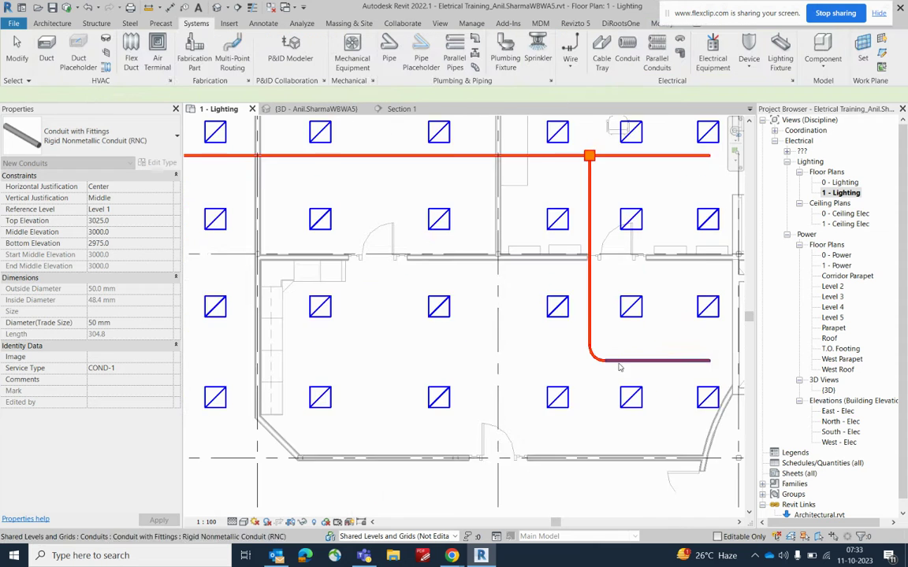
Step: Delete the elbow joining the vertical branch to the lower horizontal conduit
scroll(631, 364, up, 2)
click(591, 364)
key(Delete)
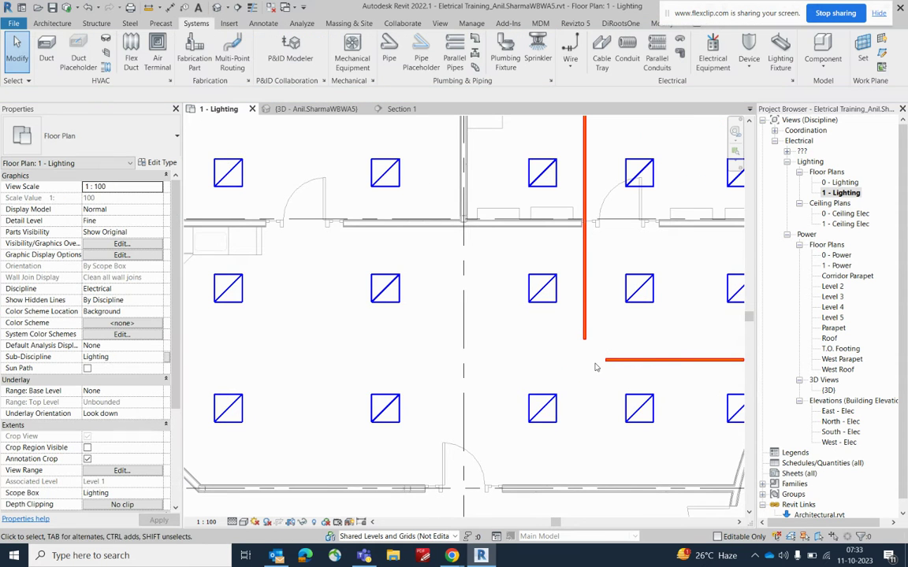
Step: Extend the lower horizontal conduit's left end across the large room to the leftmost column of lights
scroll(622, 362, down, 2)
click(622, 363)
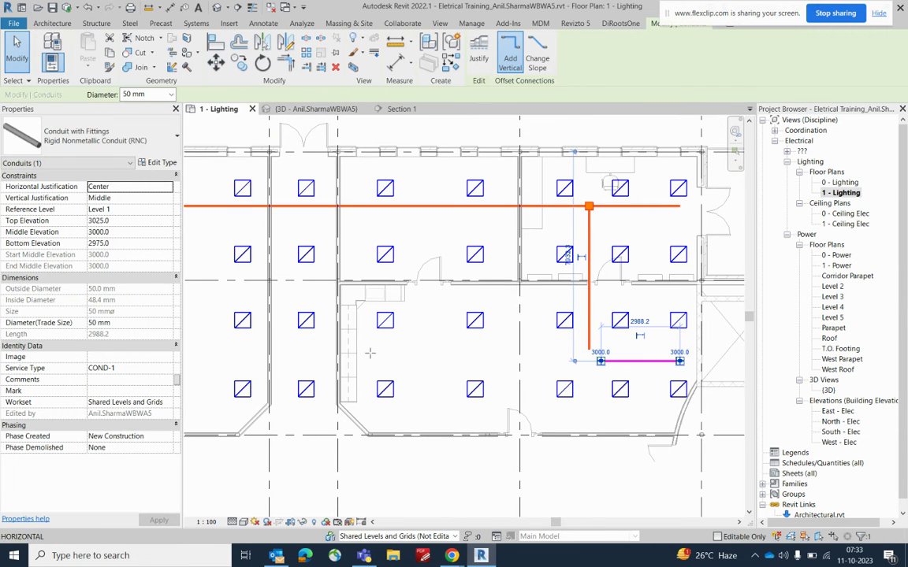
drag(229, 350, 394, 362)
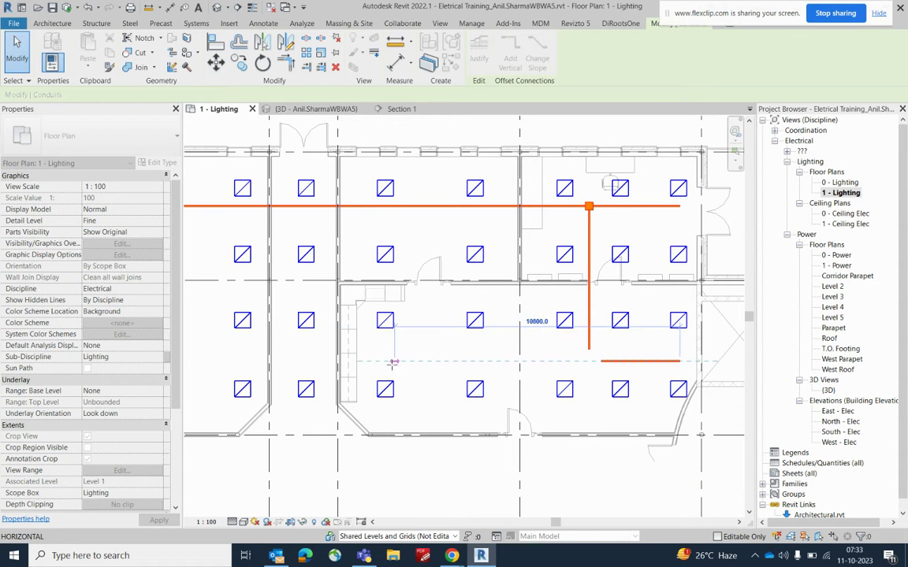
click(378, 362)
scroll(612, 362, up, 3)
key(Escape)
key(Escape)
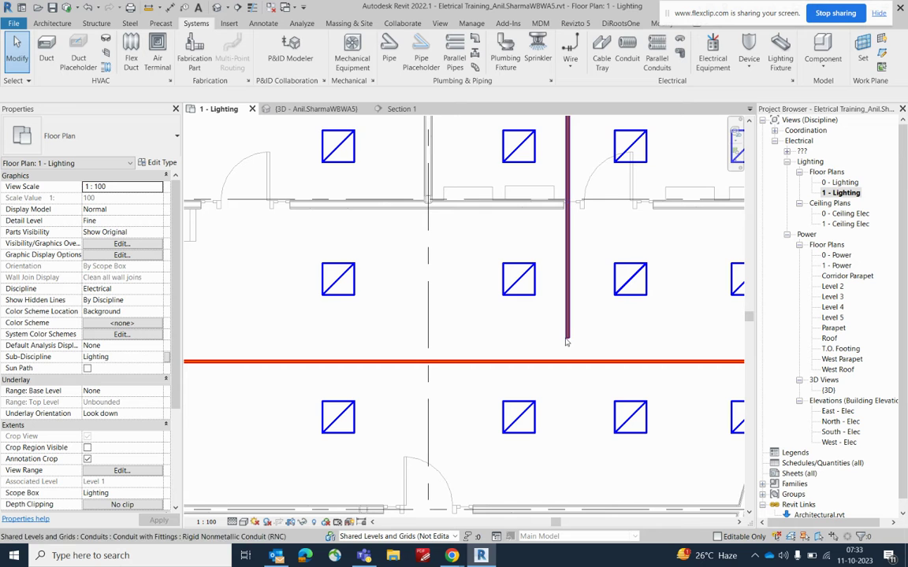
Step: Extend the vertical branch's lower end onto the lower horizontal conduit to connect them
click(568, 338)
drag(567, 338, 567, 360)
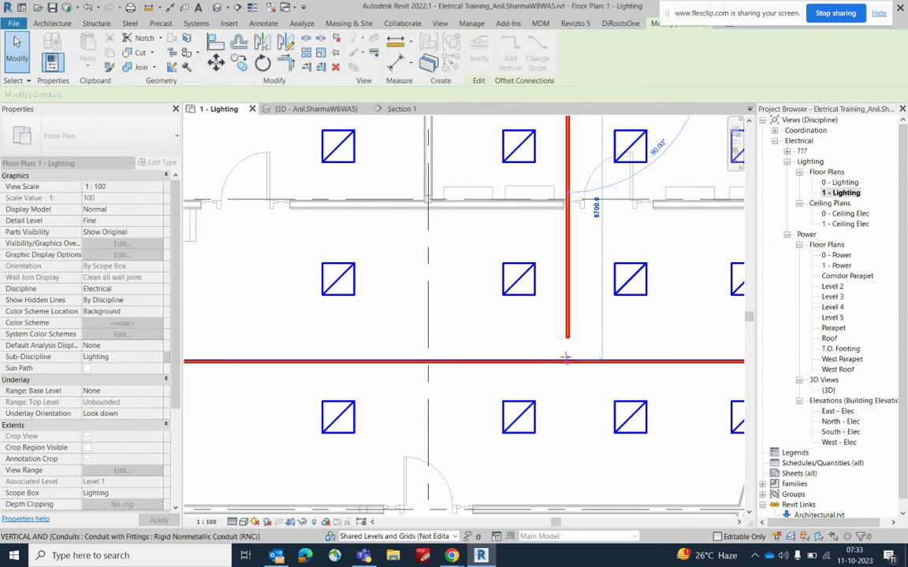
scroll(618, 340, down, 3)
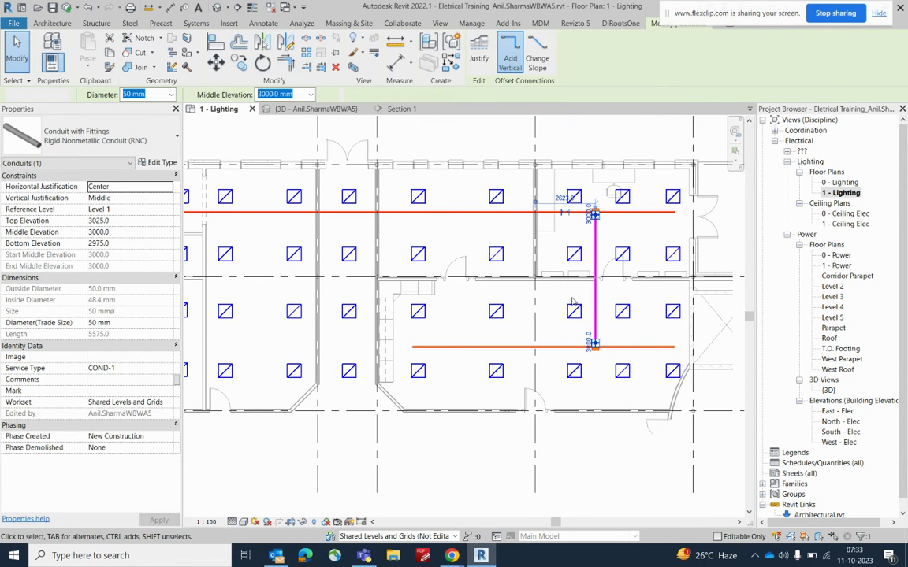
key(Escape)
key(Escape)
Step: Add a similar vertical conduit connecting the main run to the lower horizontal conduit between the large room's two left light columns
right_click(461, 211)
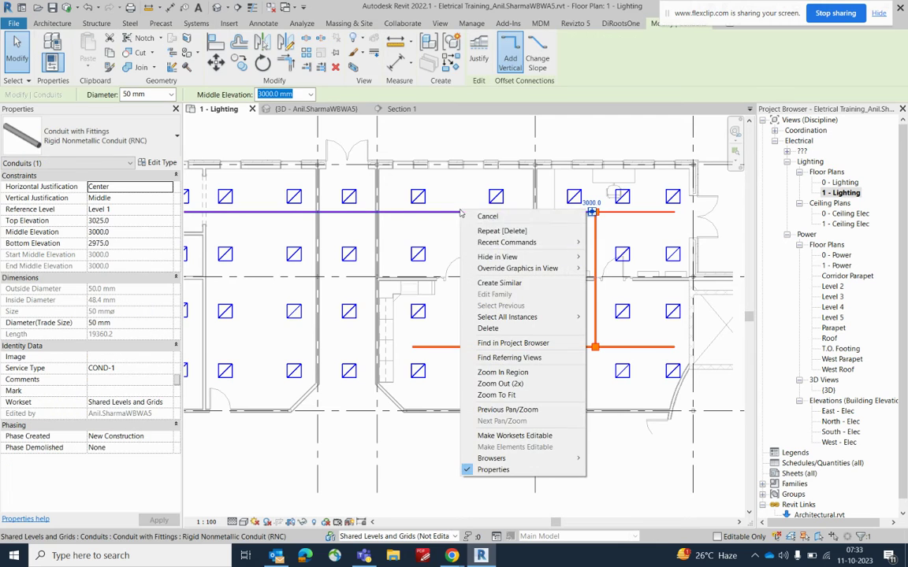
key(Down)
key(Down)
key(Down)
key(Down)
key(Down)
key(Down)
key(Return)
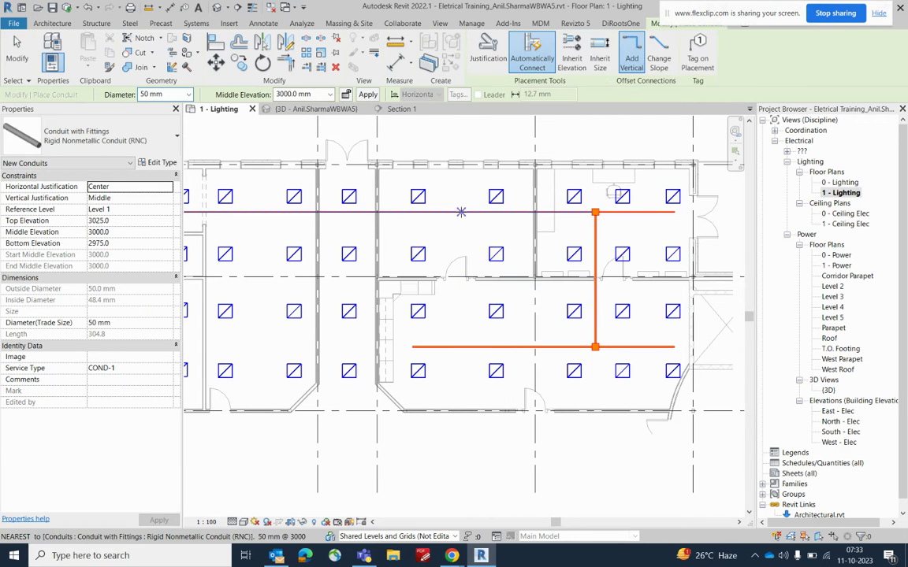
click(461, 211)
click(461, 347)
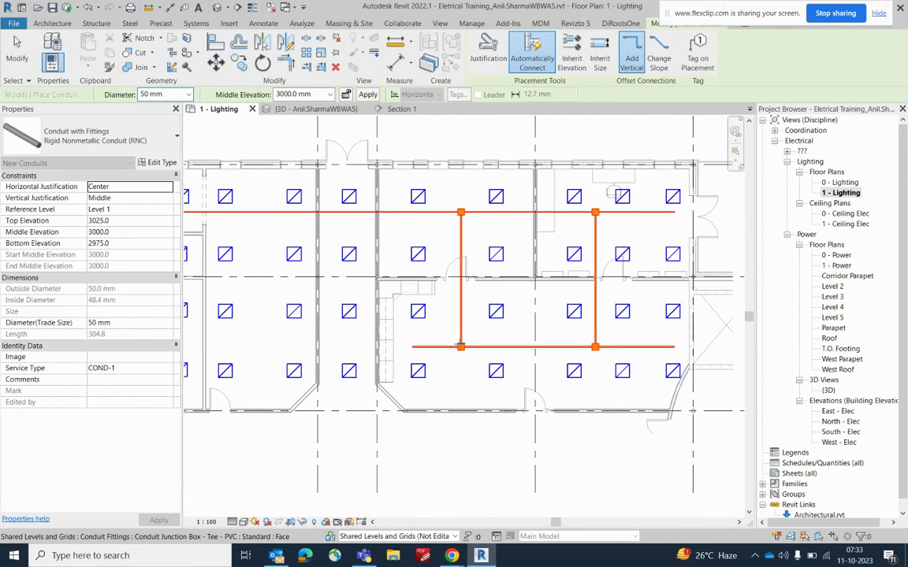
key(Escape)
key(Escape)
Step: Add a similar vertical branch about 7275 mm long down the corridor between grids B and C, and nudge it slightly right
middle_drag(336, 249, 508, 231)
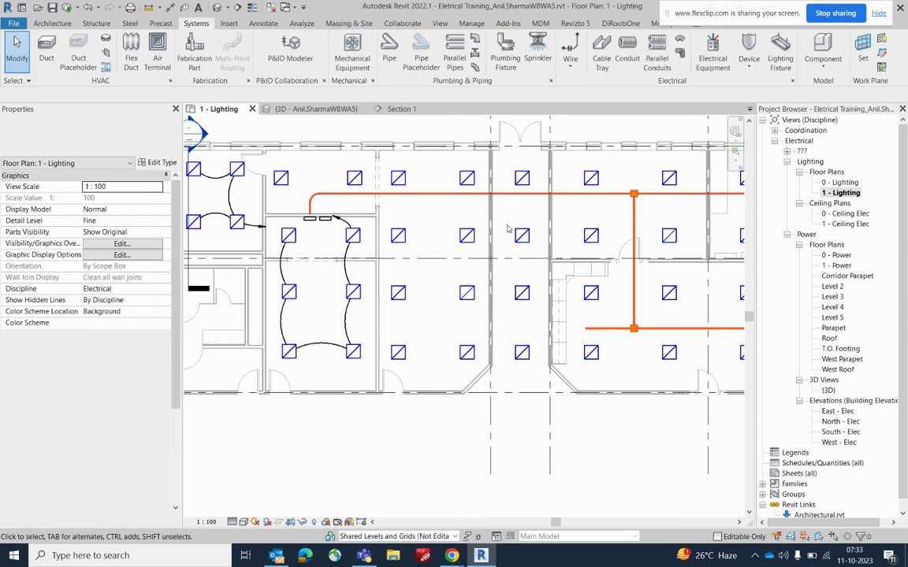
right_click(503, 201)
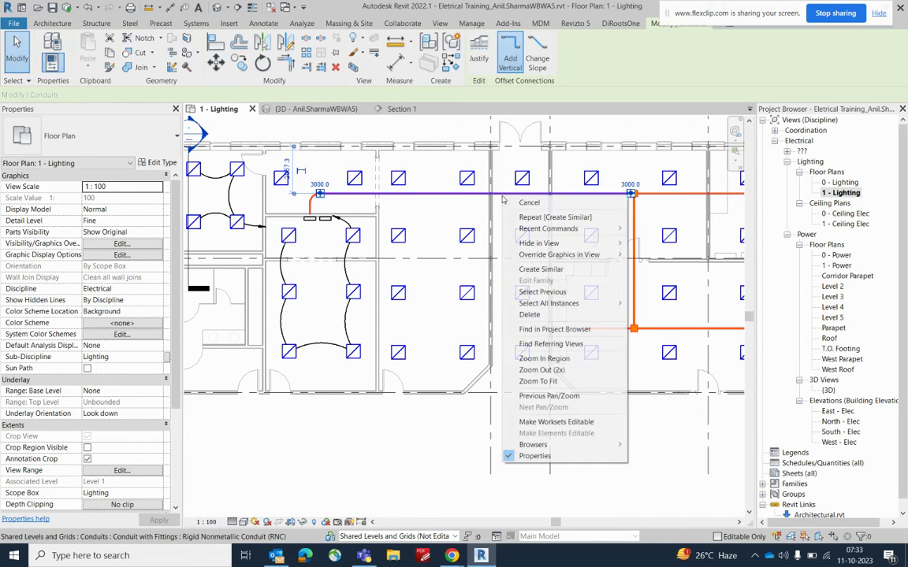
click(536, 269)
scroll(507, 191, up, 2)
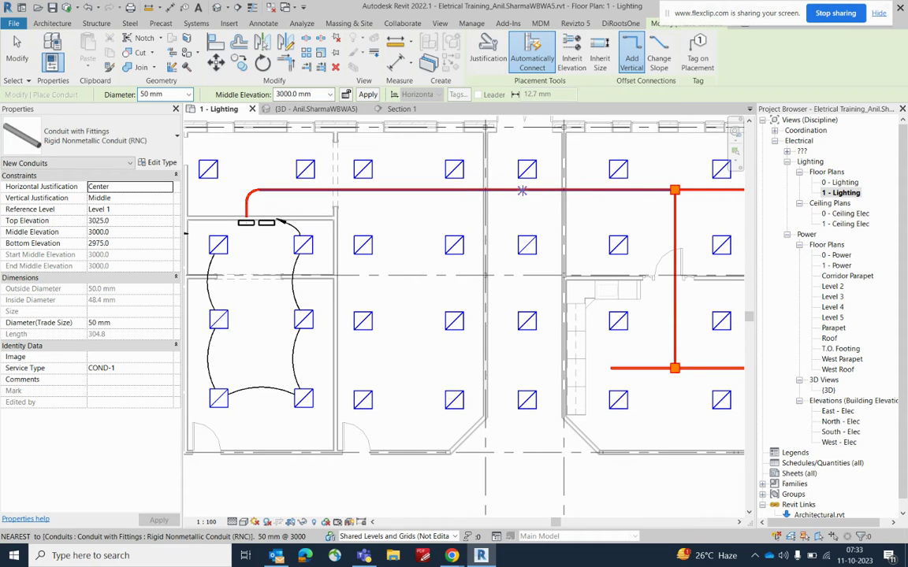
click(522, 190)
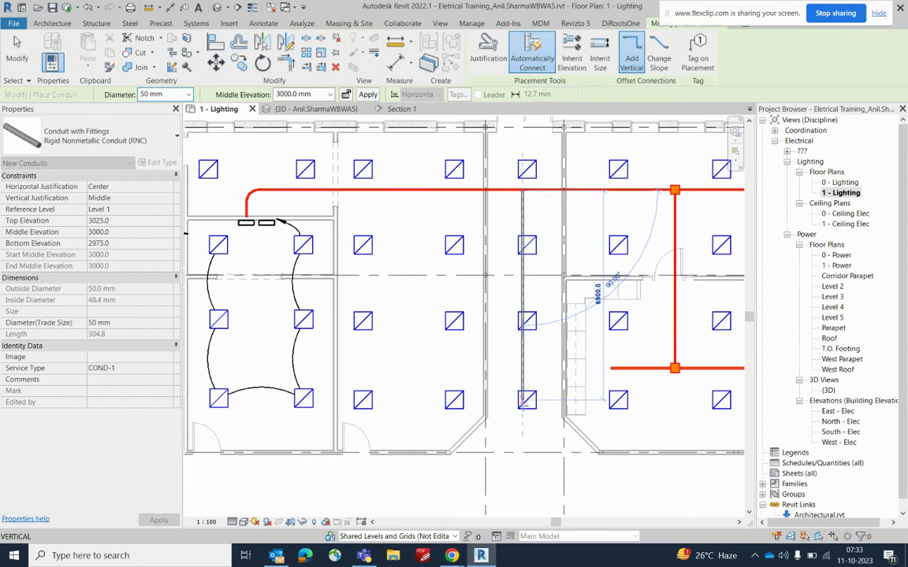
click(523, 413)
key(Escape)
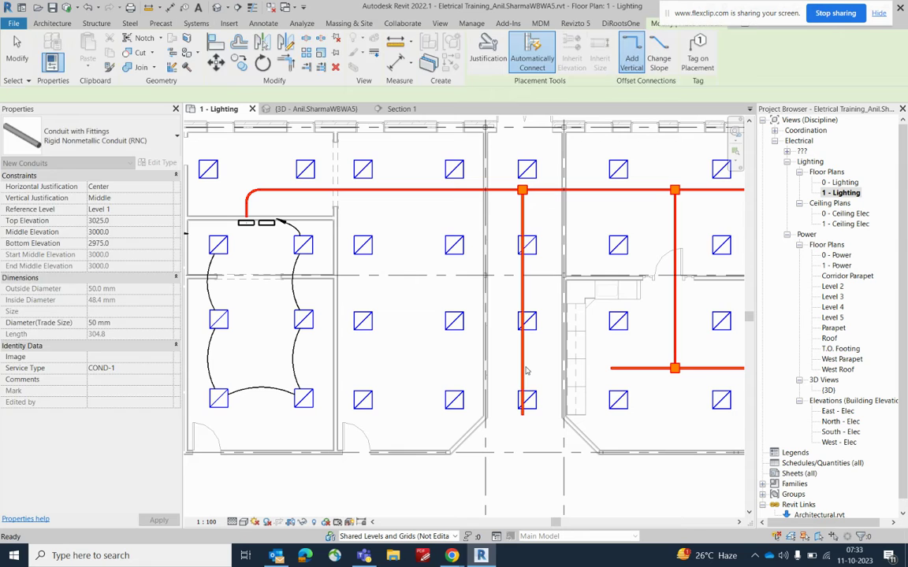
key(Escape)
key(Right)
key(Right)
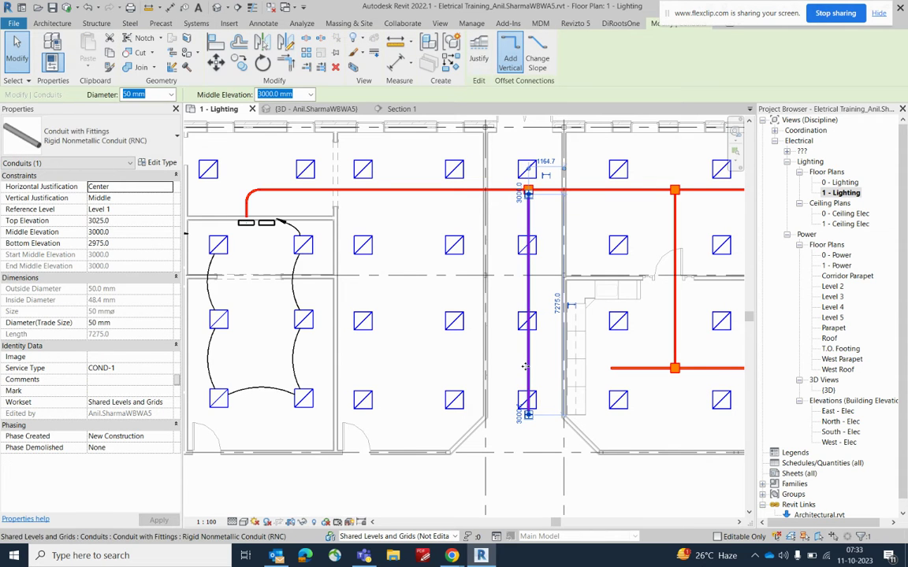
Step: Add a similar vertical branch from the main run, between the light columns of the room left of the corridor, past the bottom lights
right_click(363, 175)
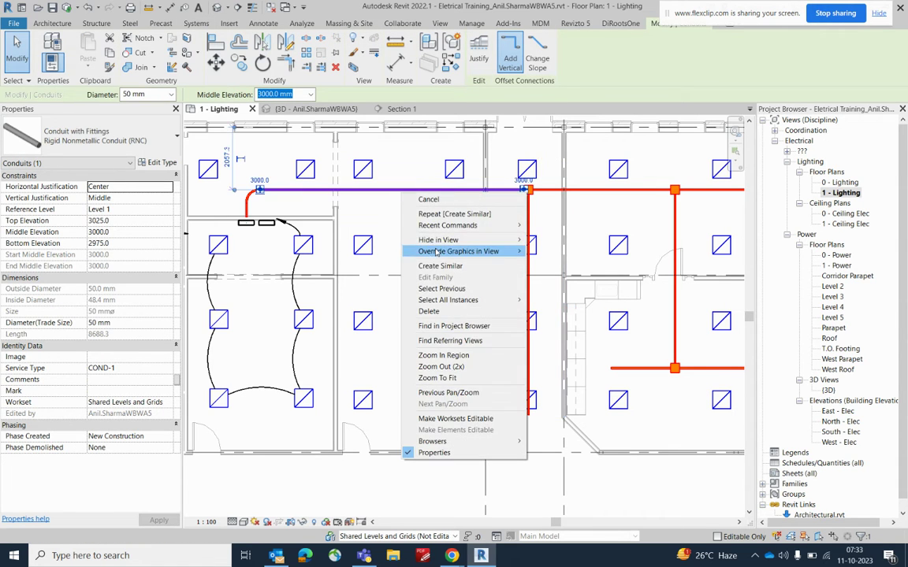
click(395, 239)
click(407, 191)
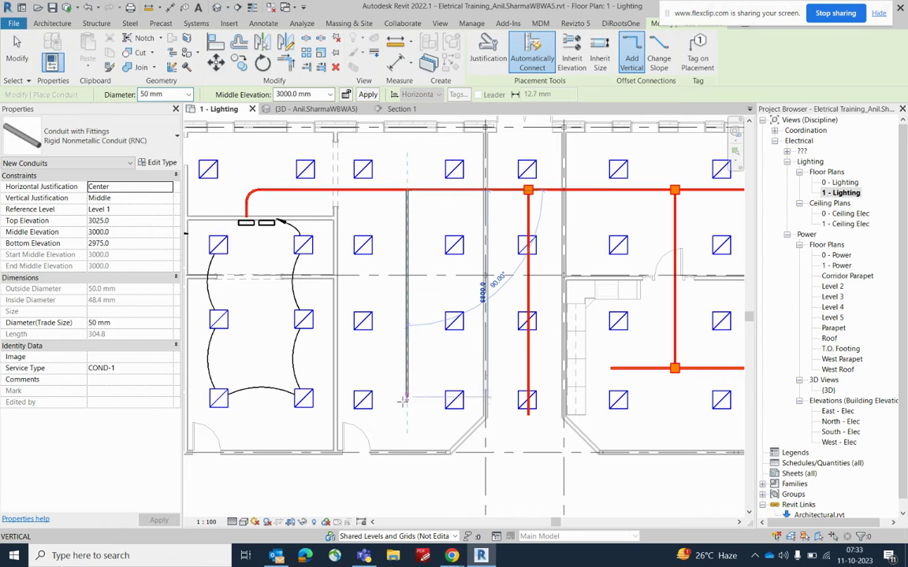
click(408, 432)
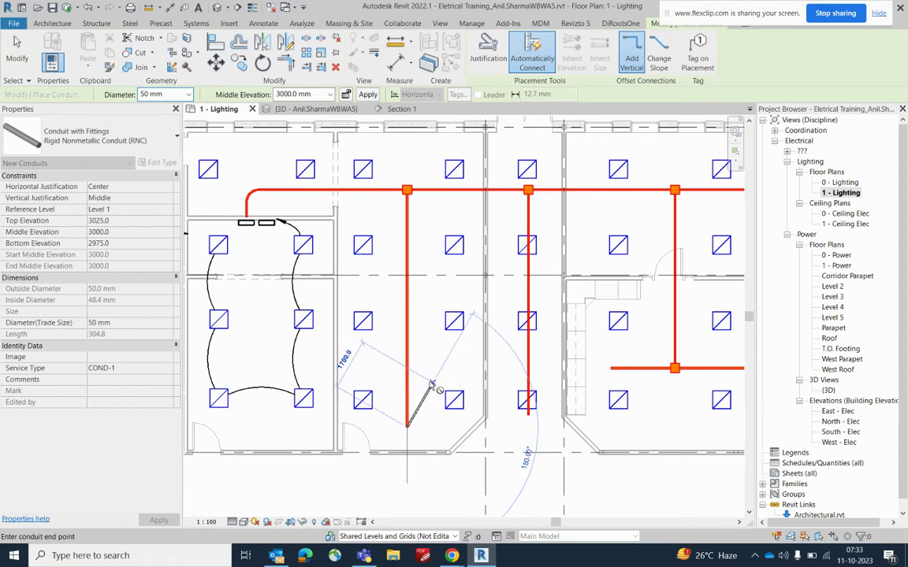
middle_drag(238, 252, 451, 252)
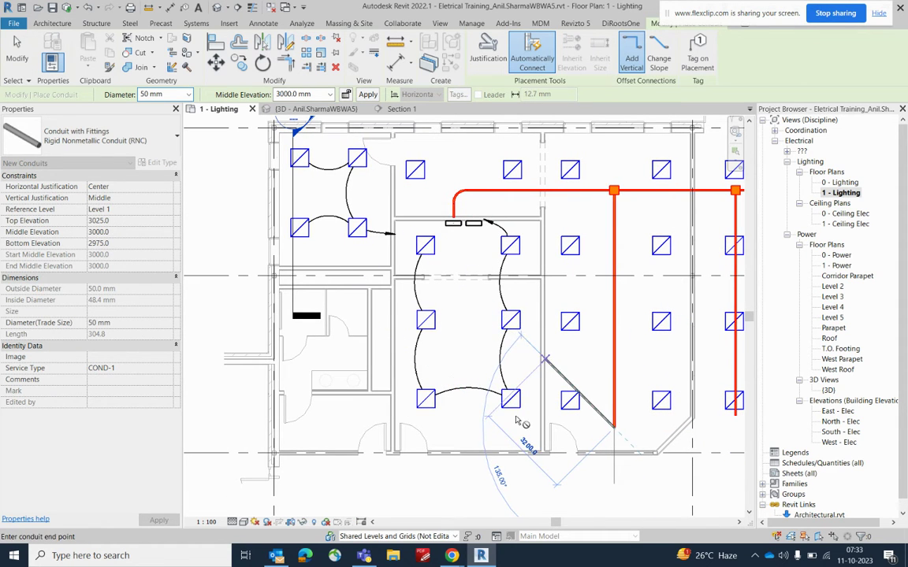
key(Escape)
key(Escape)
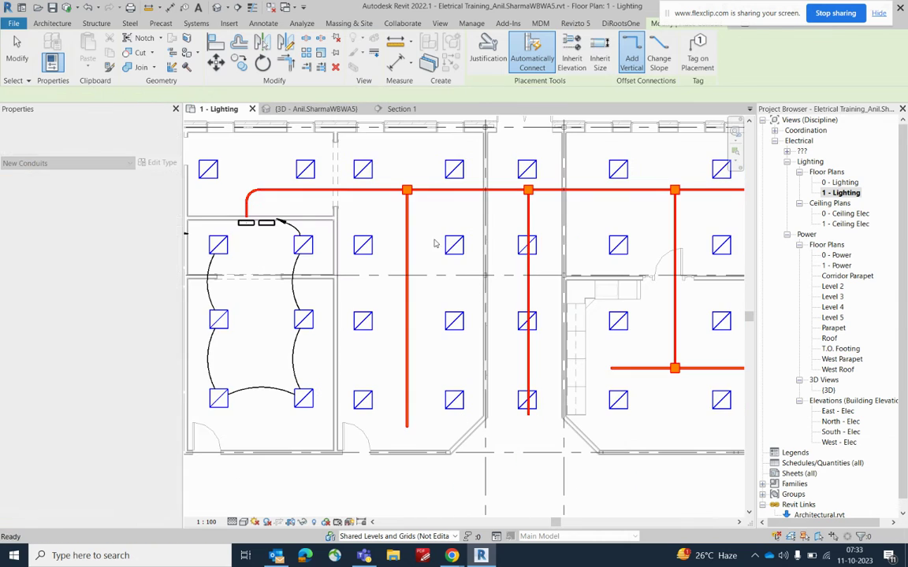
Step: Add a similar conduit from the vertical branch left of the corridor into the neighbouring room, turning upward about 1700 mm between its light columns
scroll(442, 256, down, 2)
right_click(419, 294)
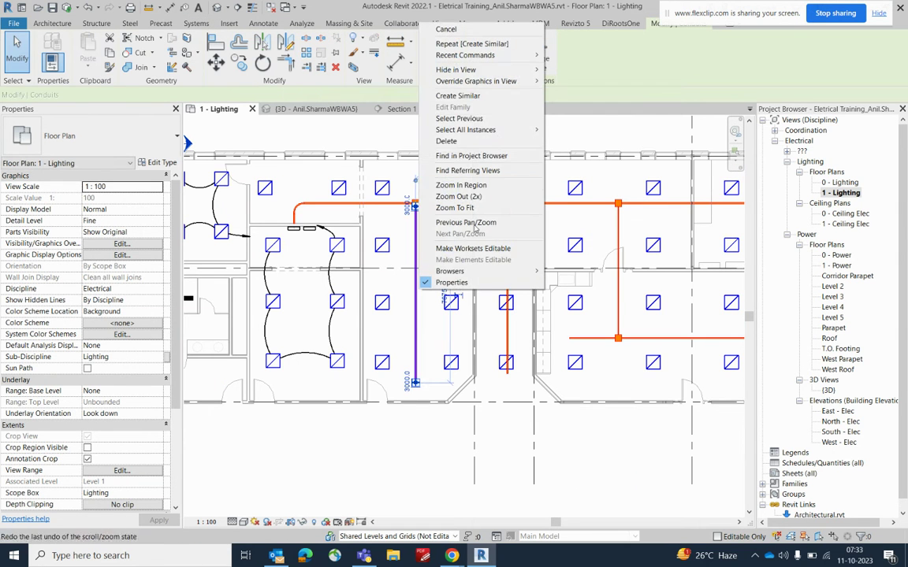
click(457, 90)
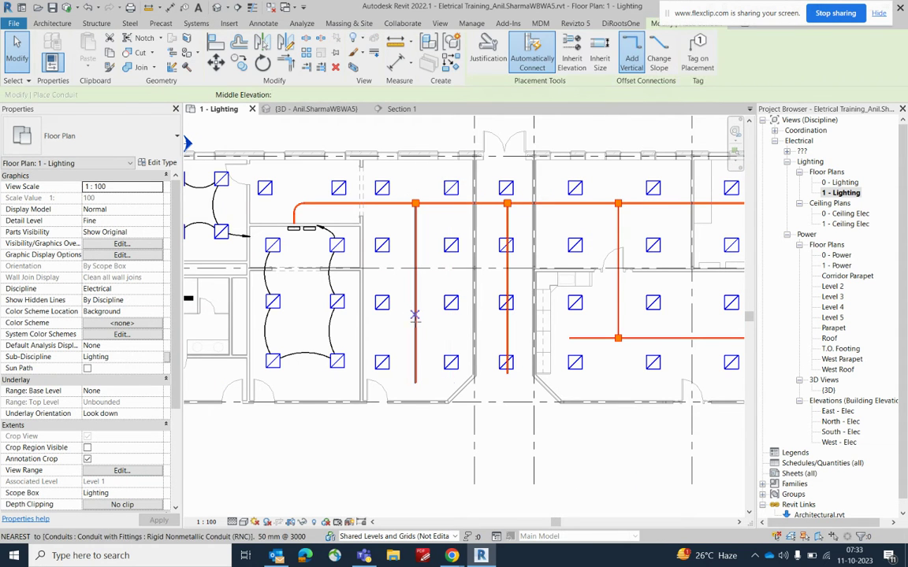
click(306, 321)
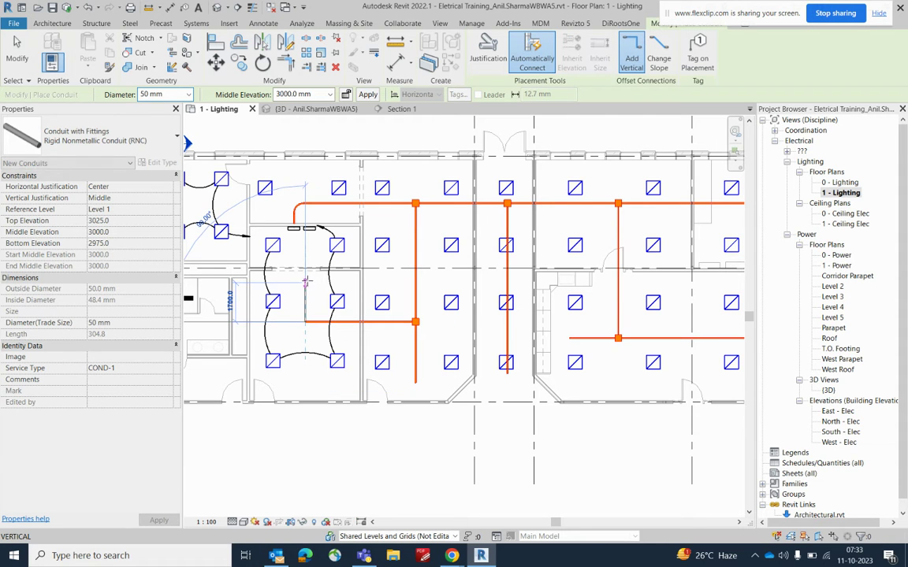
click(306, 281)
key(Escape)
key(Escape)
Step: Delete the elbow above the electrical panel and extend the main run into the leftmost room, making that segment about 9500 mm long
middle_drag(335, 300, 508, 365)
scroll(481, 293, up, 3)
drag(509, 314, 510, 315)
key(Delete)
click(514, 275)
drag(485, 273, 264, 275)
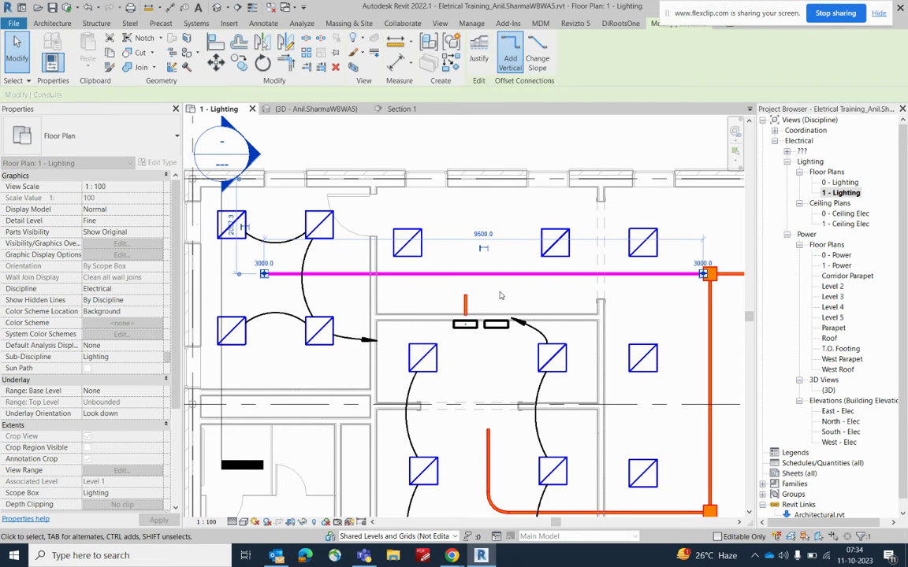
key(Escape)
Step: Extend the short conduit above the electrical panel up to the main run to connect them
scroll(465, 295, up, 1)
click(464, 297)
mouse_move(464, 297)
mouse_down()
mouse_move(463, 271)
mouse_move(479, 298)
mouse_up()
scroll(473, 296, down, 3)
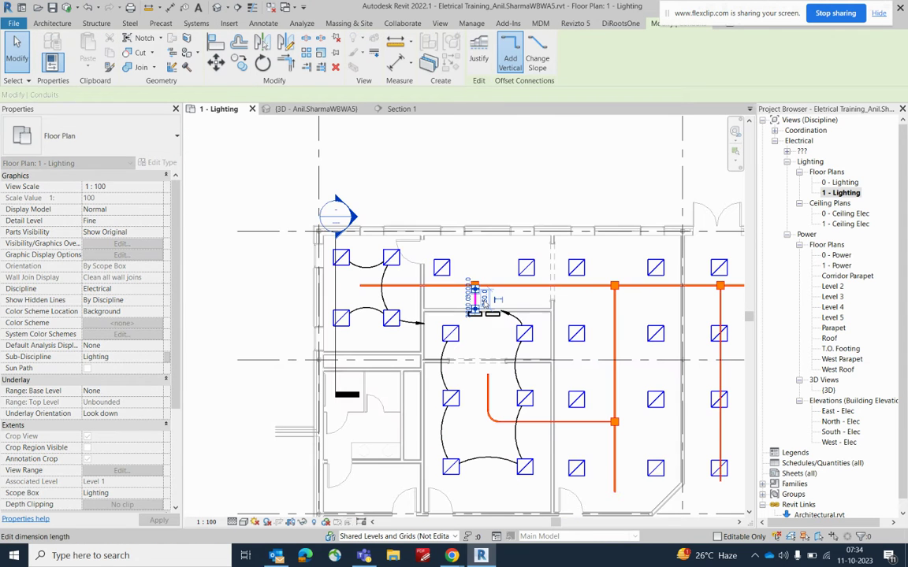
key(Escape)
Step: Inspect the conduit routing and junction boxes in the 3D view, and return to the 1 - Lighting plan
click(315, 109)
scroll(517, 301, down, 3)
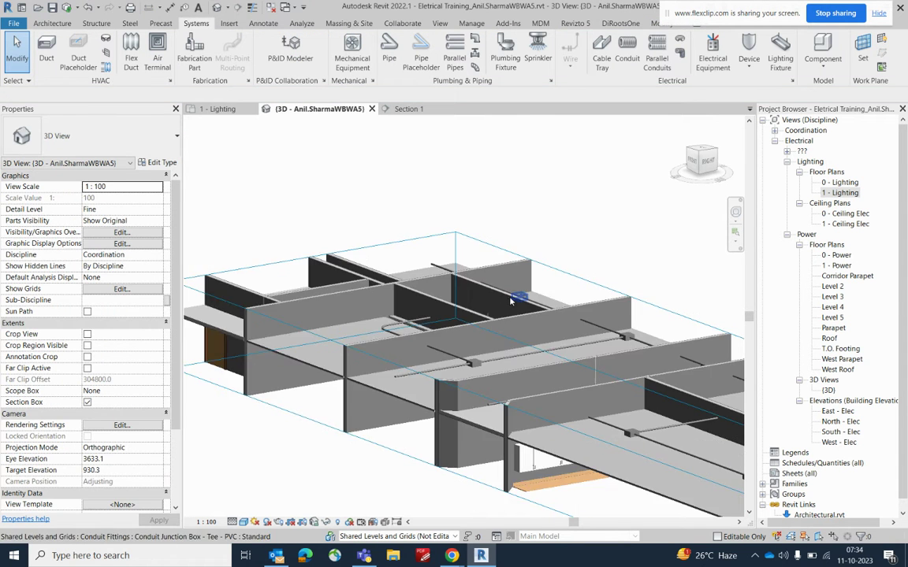
shift+middle_drag(518, 347, 631, 398)
scroll(651, 404, up, 5)
scroll(455, 296, up, 3)
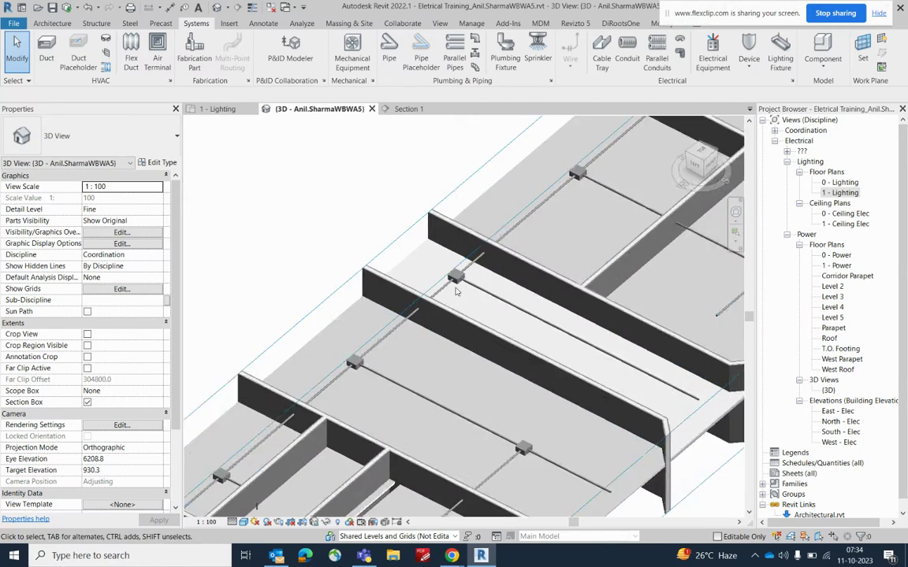
scroll(456, 290, down, 4)
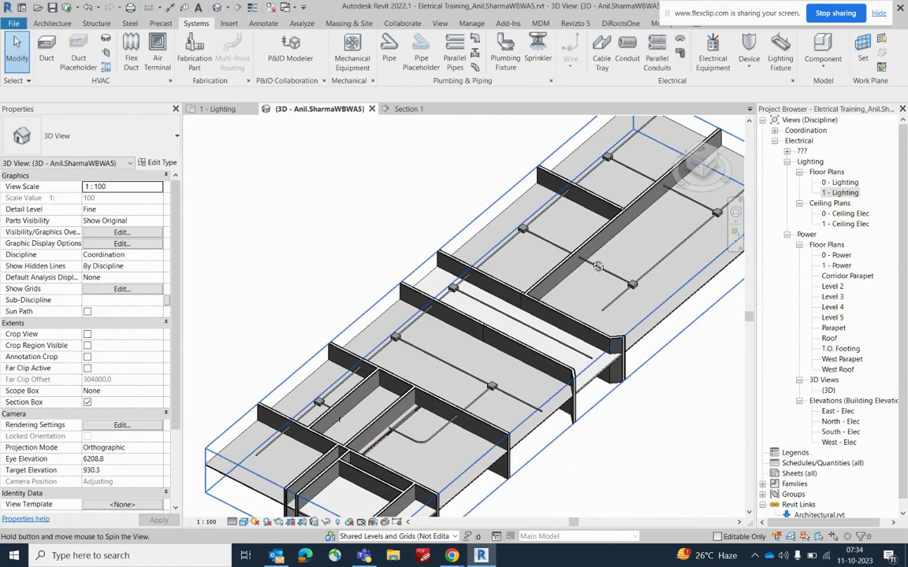
shift+middle_drag(625, 326, 433, 213)
click(215, 109)
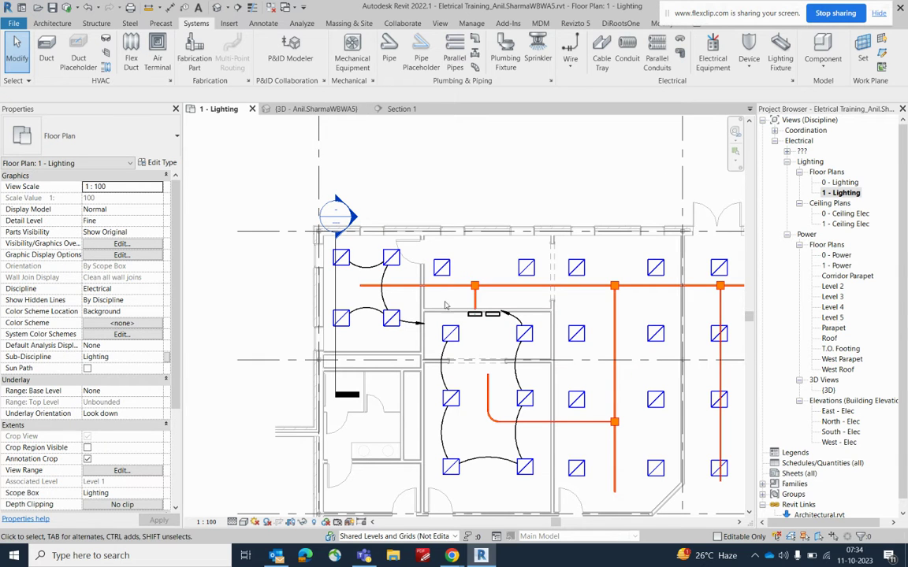
Step: Draw a conduit about 2000 mm downward from the main run's left end, between the light columns of the leftmost room
scroll(358, 290, up, 4)
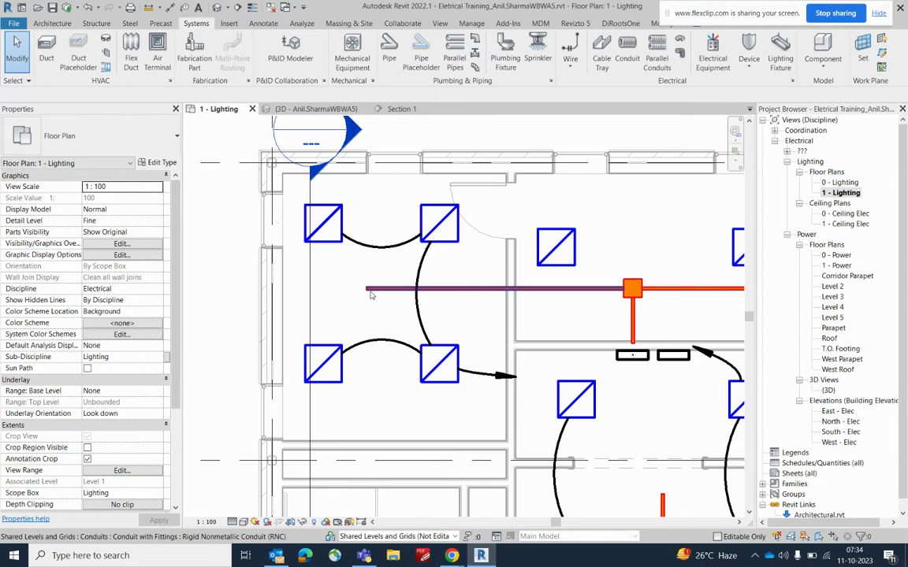
click(368, 290)
right_click(366, 291)
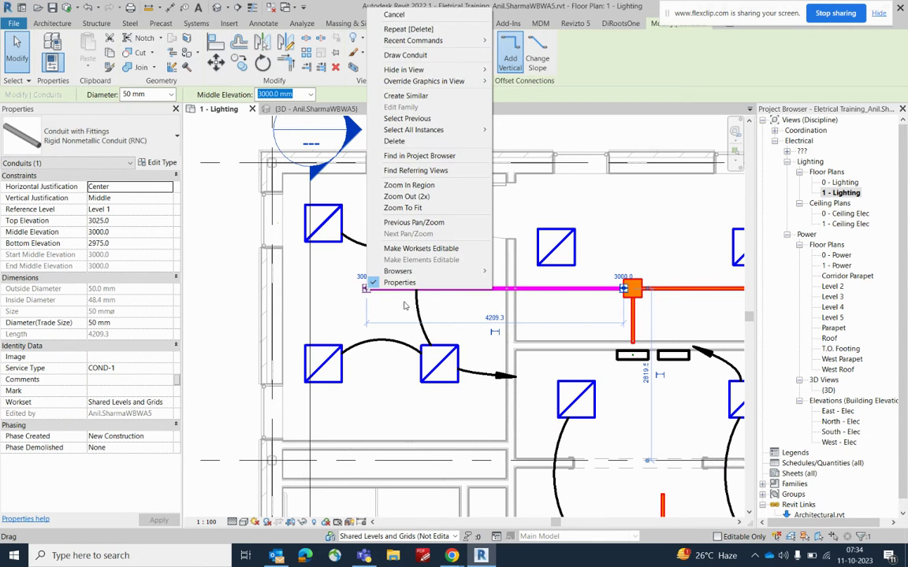
click(394, 54)
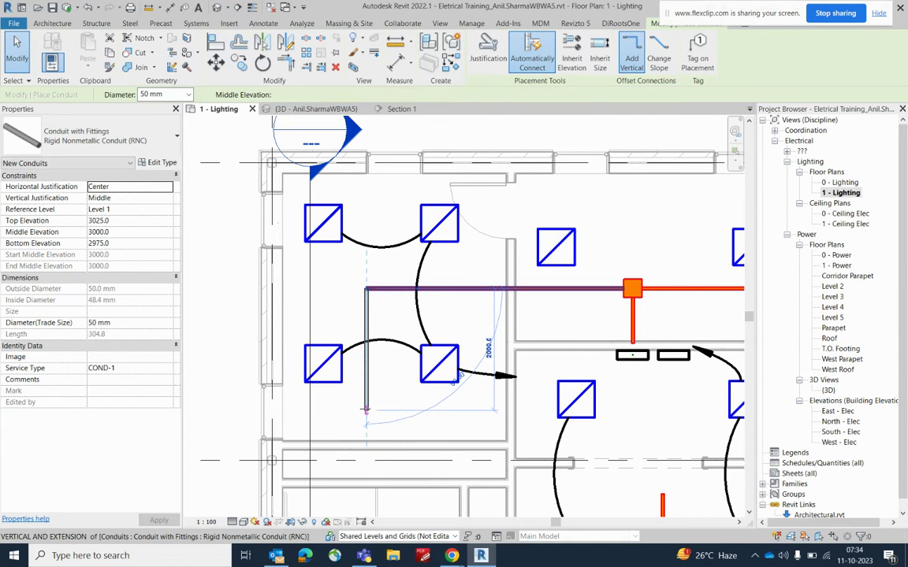
click(365, 409)
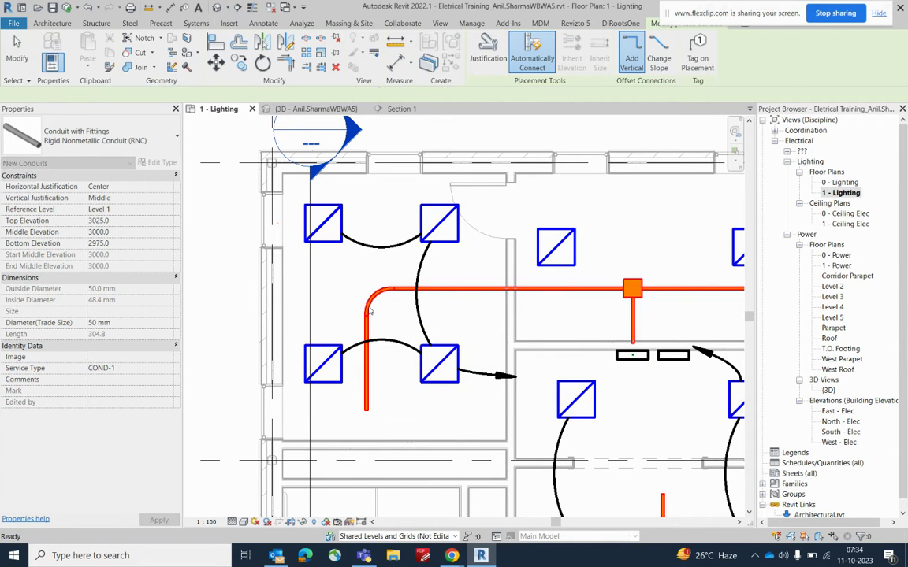
key(Escape)
key(Escape)
Step: Delete the elbow in the leftmost room and extend the vertical conduit upward between the top lights to about 3200 mm long
click(372, 297)
key(Delete)
click(367, 364)
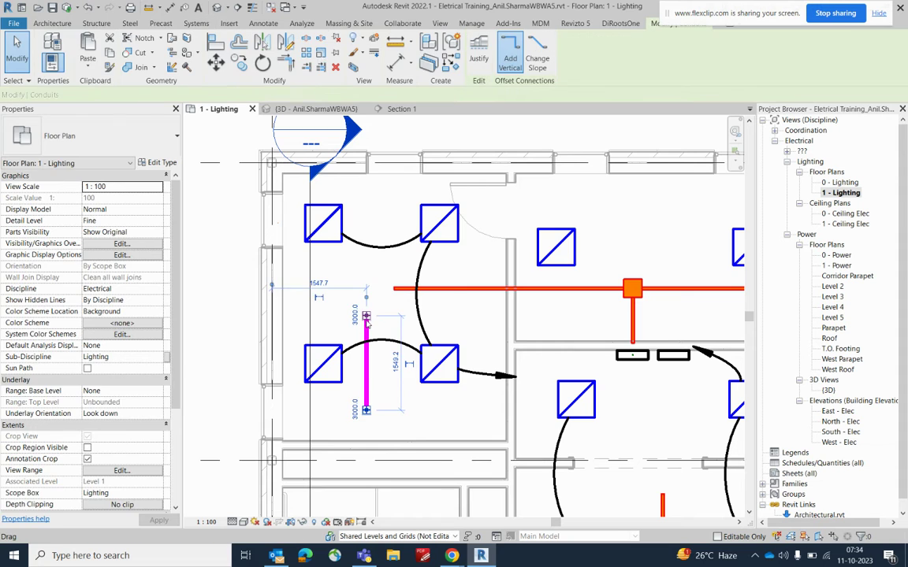
drag(365, 213, 367, 215)
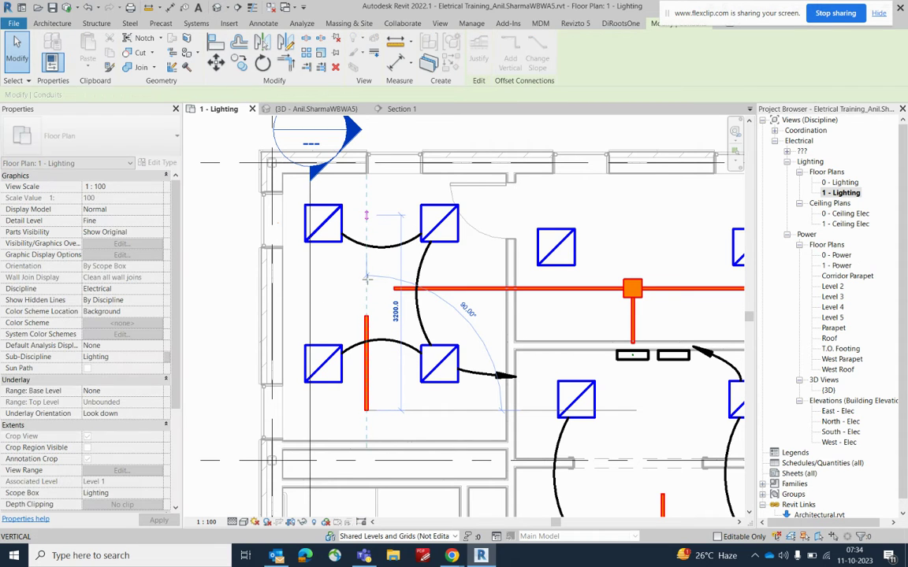
click(418, 301)
key(Escape)
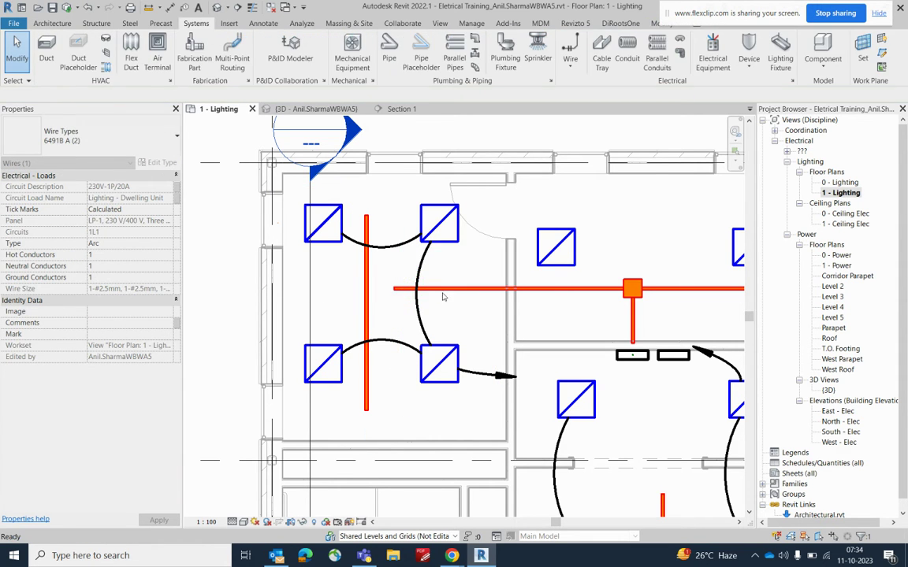
Step: Extend the main run's left end onto the vertical conduit in the leftmost room to connect them
key(o)
key(p)
key(Escape)
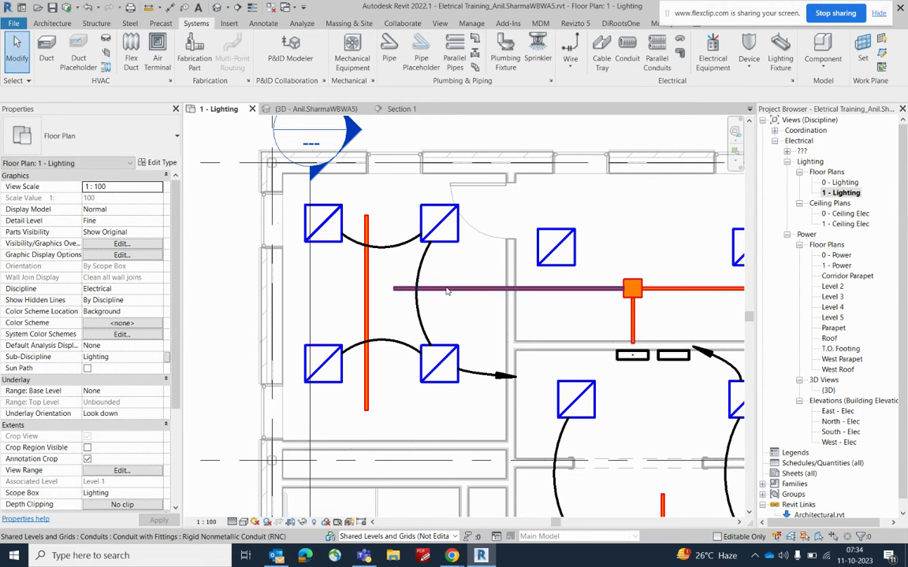
click(386, 290)
drag(393, 289, 367, 289)
key(Escape)
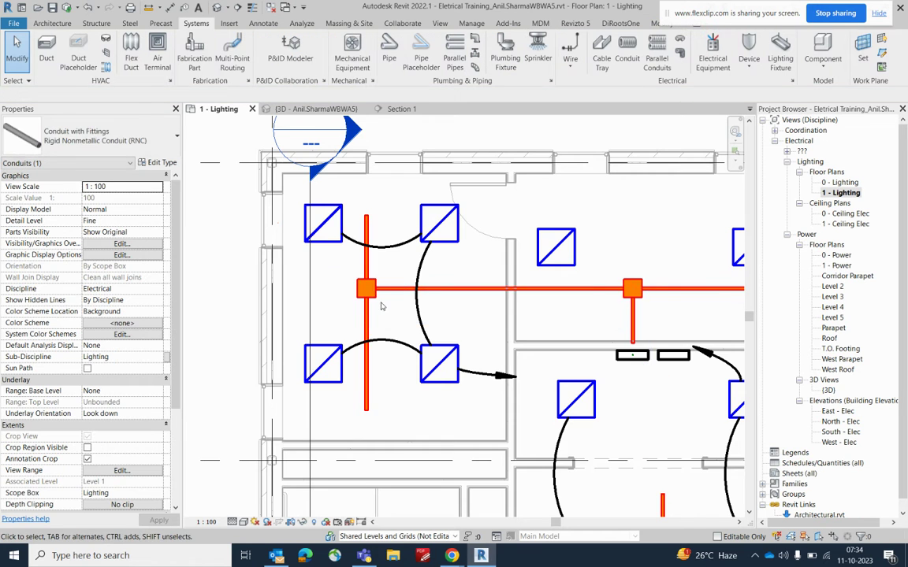
Step: Create a power circuit from the eight light fixtures in the room just left of the corridor between grids B and C
scroll(364, 298, down, 4)
middle_drag(550, 334, 500, 319)
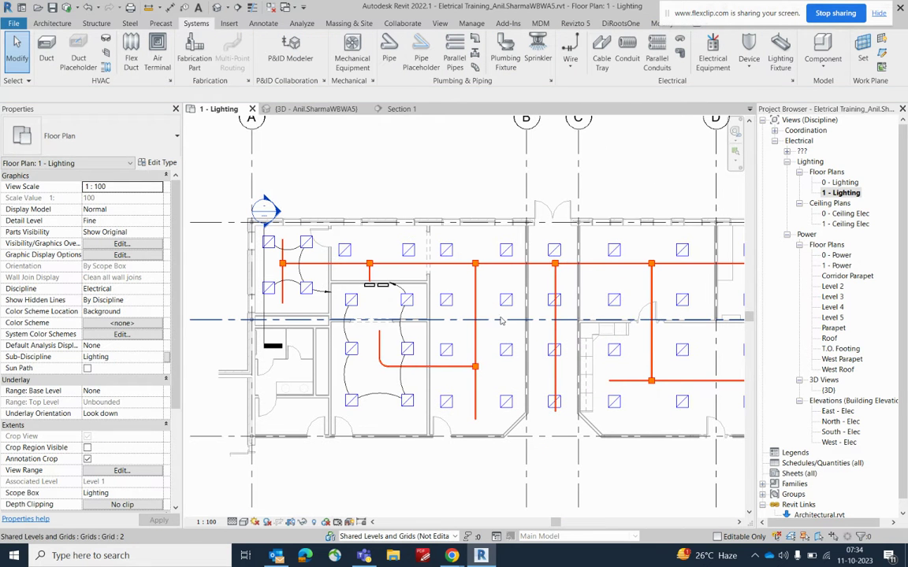
scroll(496, 320, up, 1)
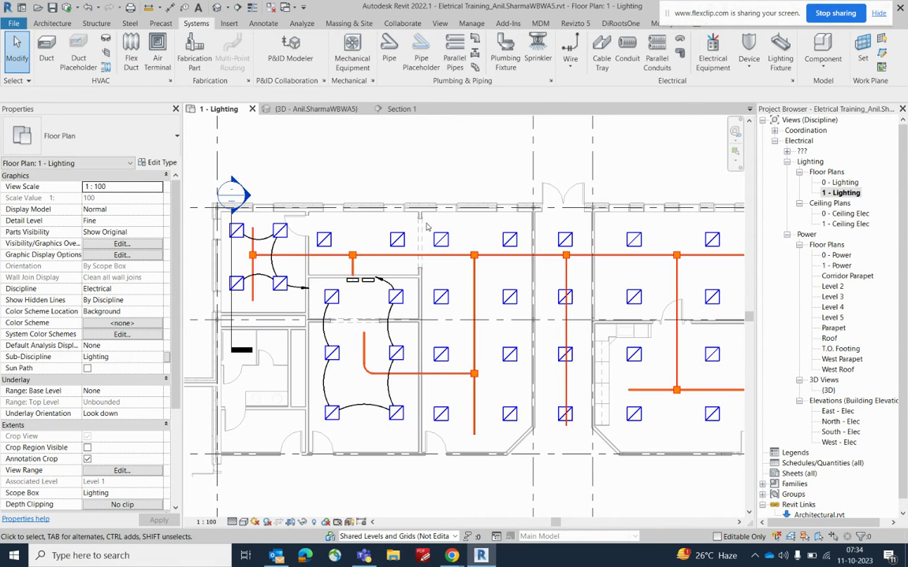
click(439, 239)
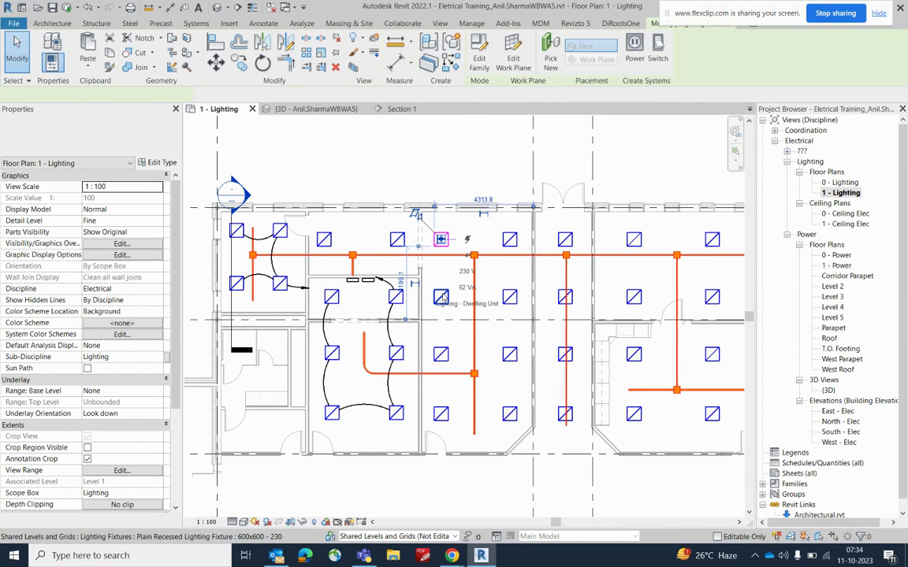
ctrl+click(441, 414)
ctrl+click(440, 354)
ctrl+click(441, 297)
ctrl+click(509, 296)
ctrl+click(509, 354)
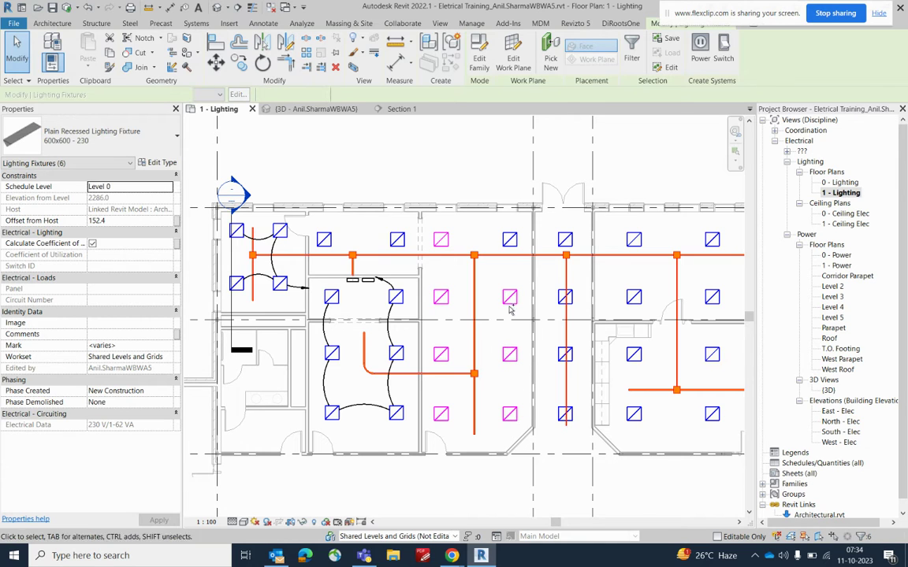
ctrl+click(509, 414)
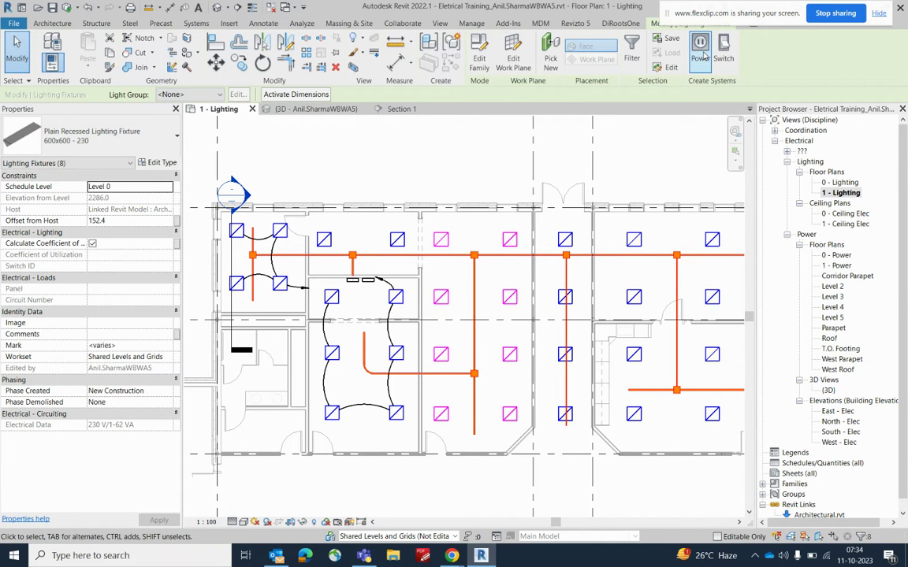
click(700, 49)
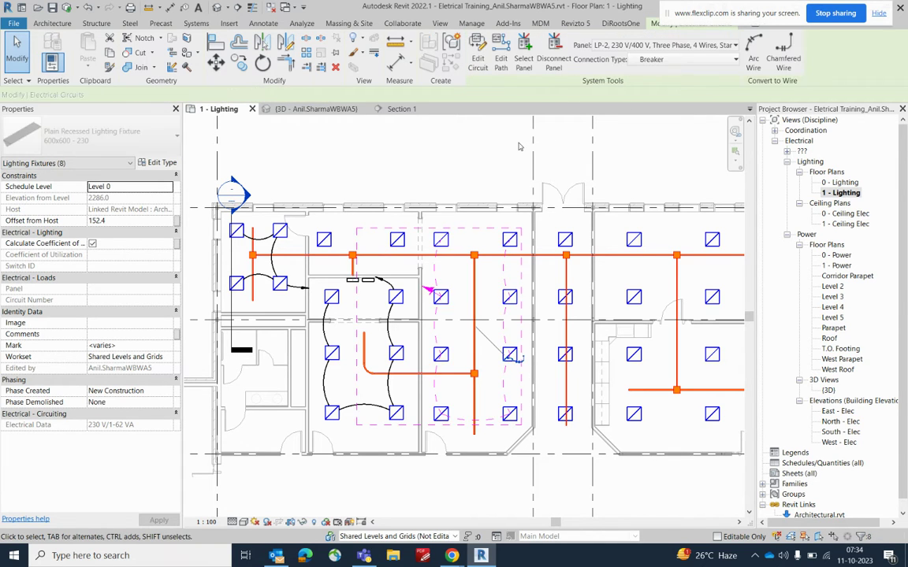
Step: Keep LP-2 as the new circuit's panel and convert the circuit to chamfered wires
click(630, 48)
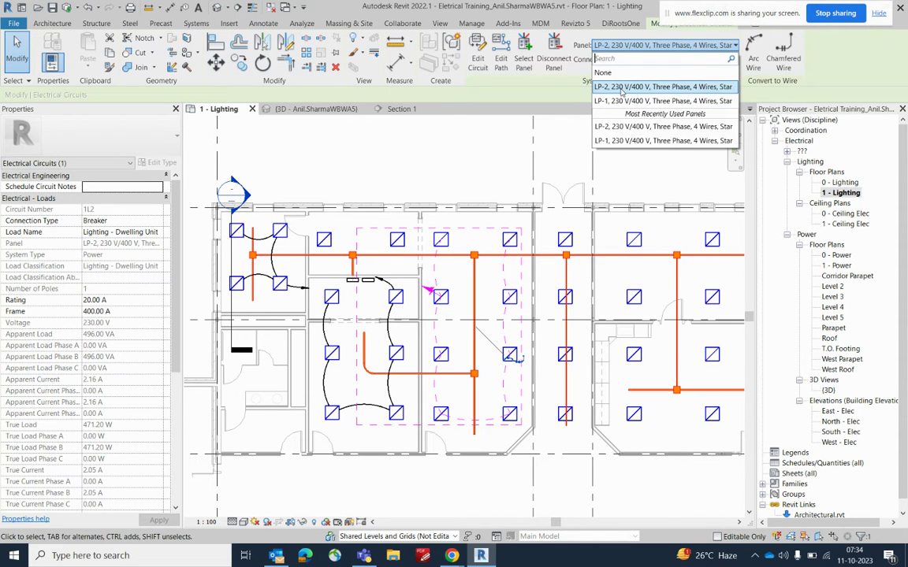
click(737, 48)
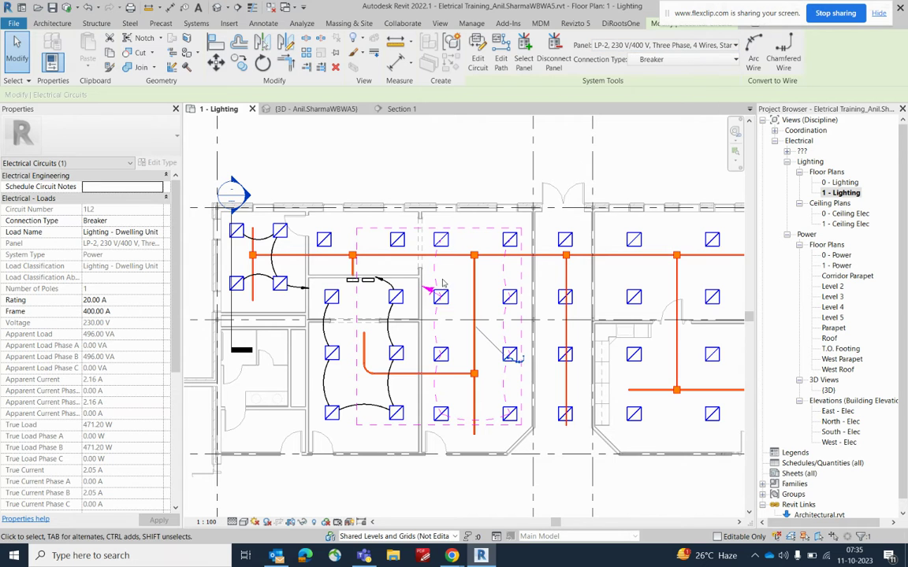
scroll(442, 280, up, 4)
scroll(456, 307, down, 2)
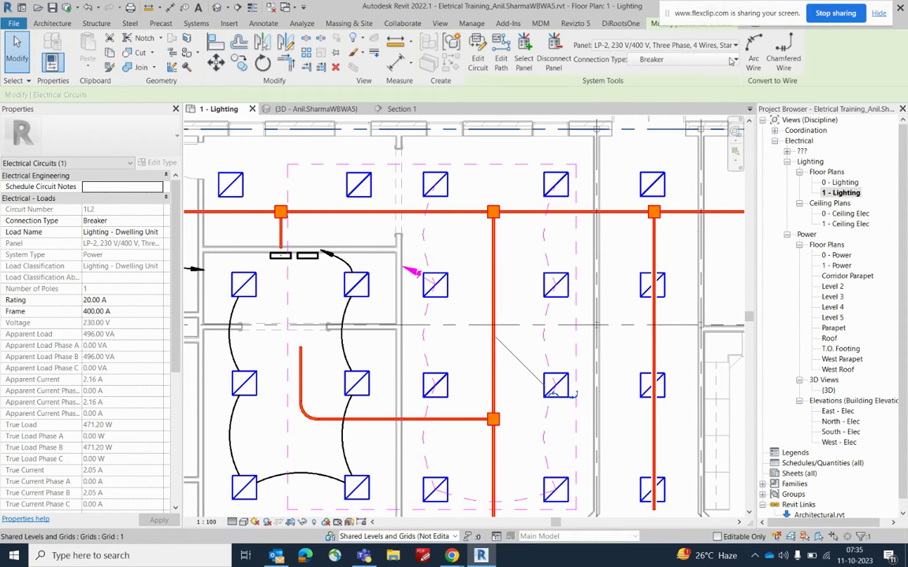
click(784, 55)
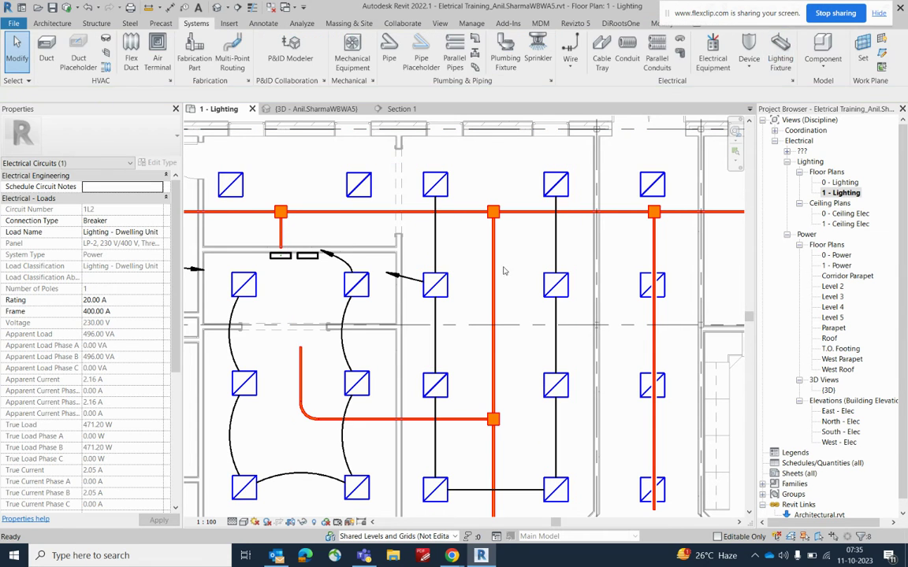
key(Escape)
Step: Open the projection line override for the Wires category in the lighting plan's Visibility/Graphic Overrides
scroll(505, 292, down, 2)
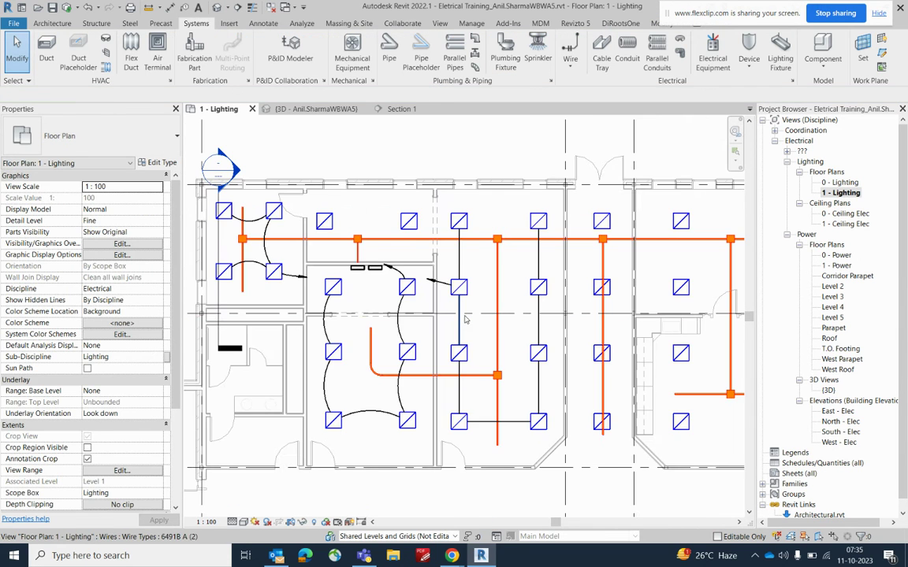
scroll(465, 319, up, 1)
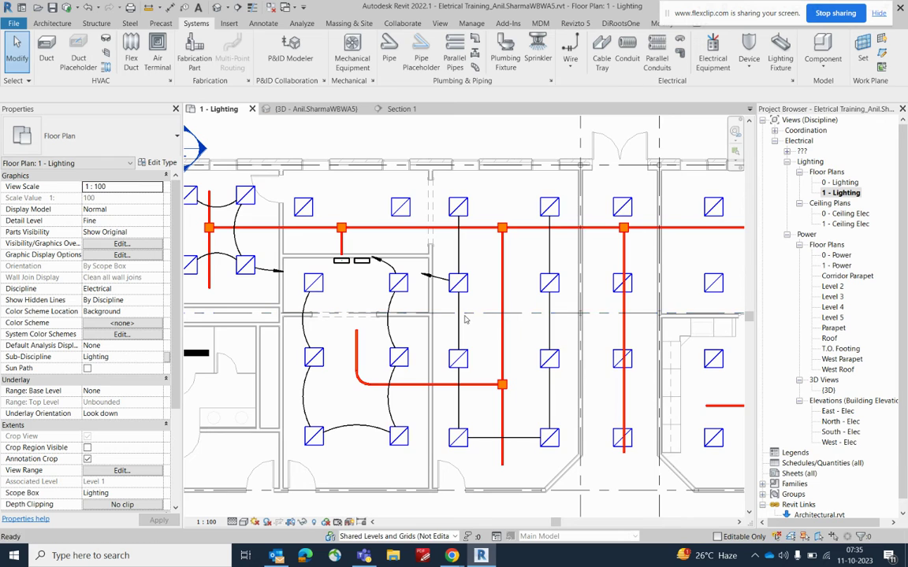
key(v)
key(g)
scroll(447, 304, down, 4)
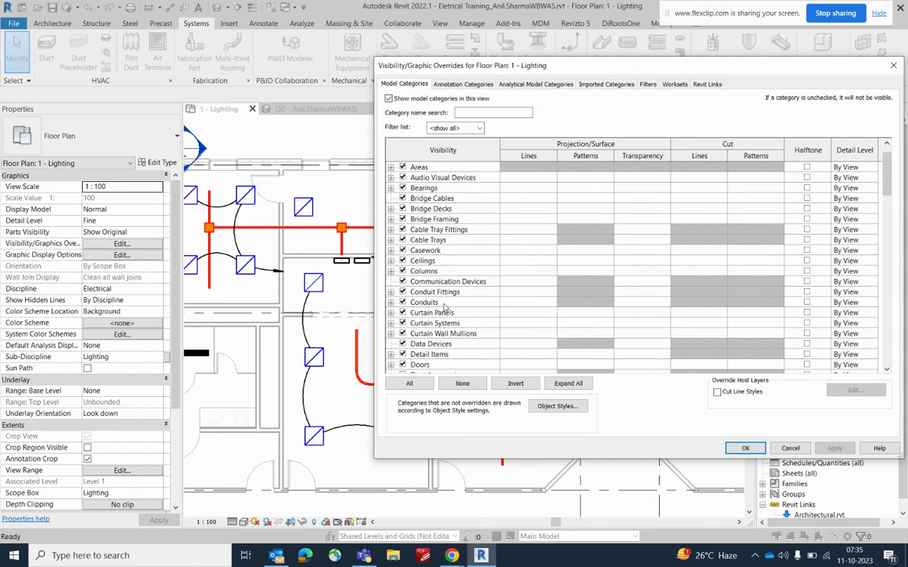
click(443, 313)
key(w)
scroll(444, 316, down, 1)
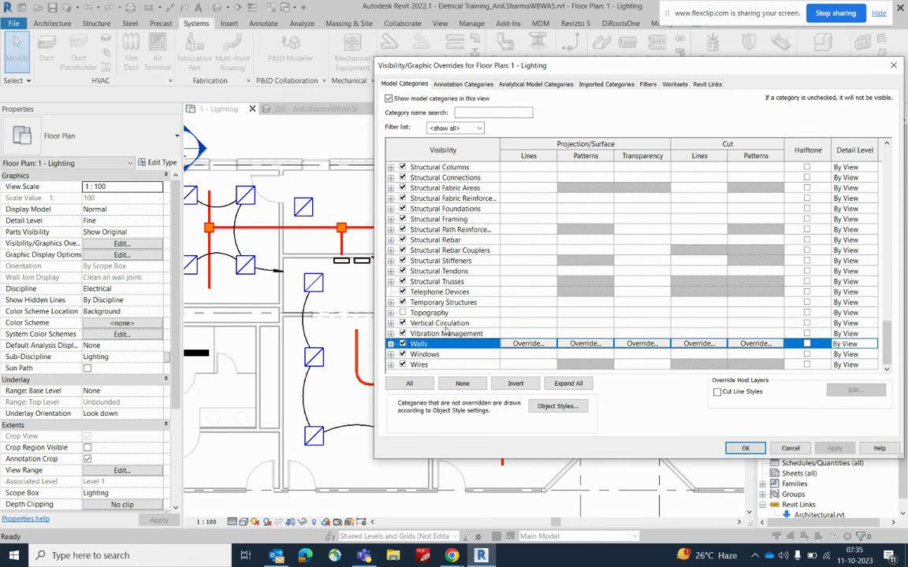
click(524, 365)
click(526, 365)
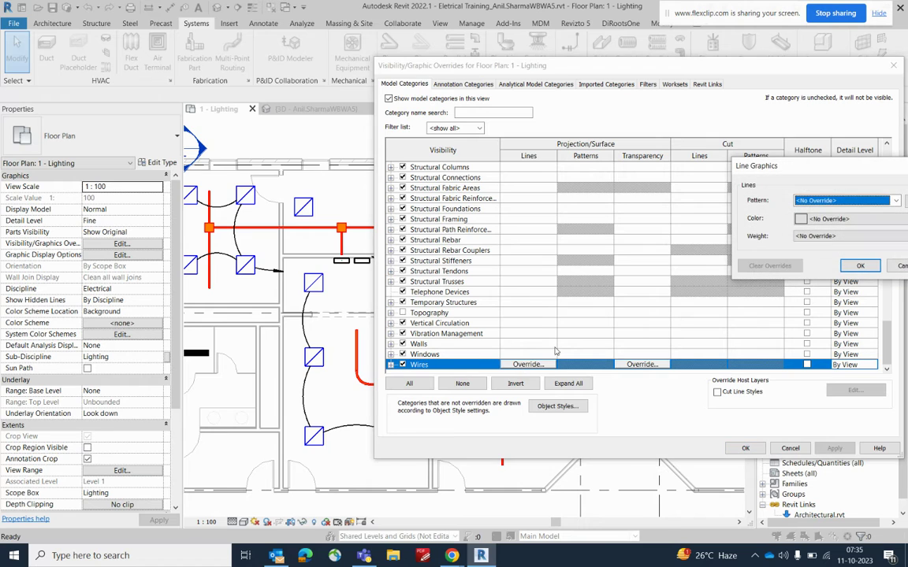
Step: Override the Wires projection lines with the Centre 1/4" pattern in red, choose a line weight, and apply the overrides to the view
click(855, 203)
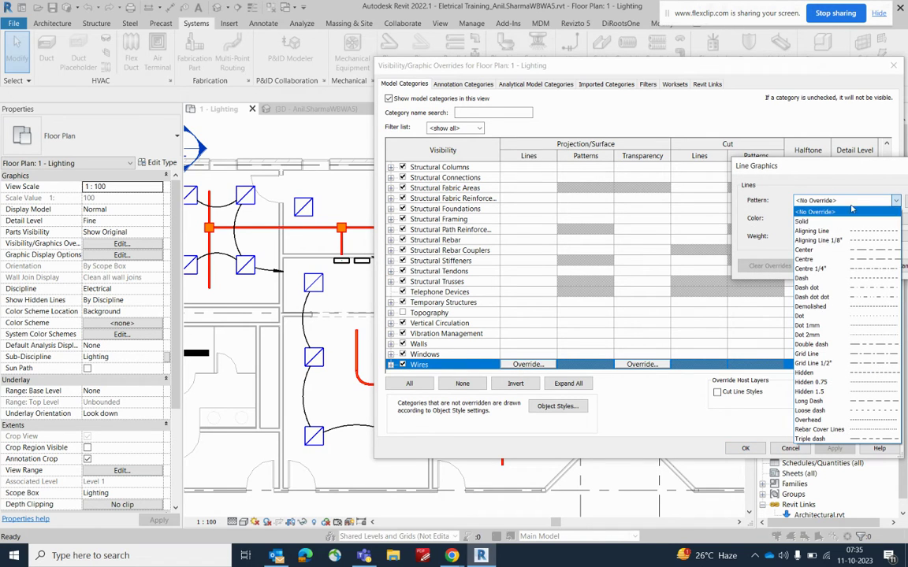
click(788, 239)
click(827, 219)
click(675, 235)
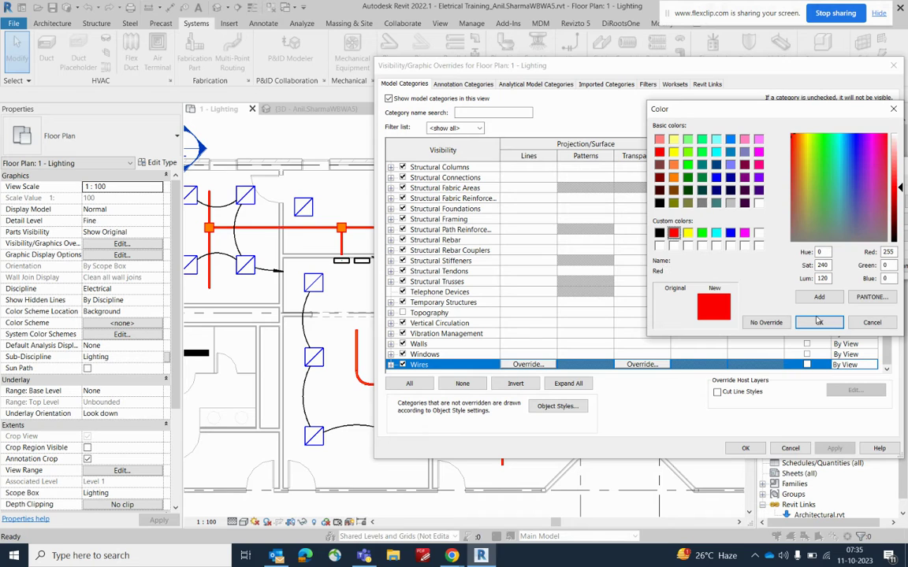
click(819, 323)
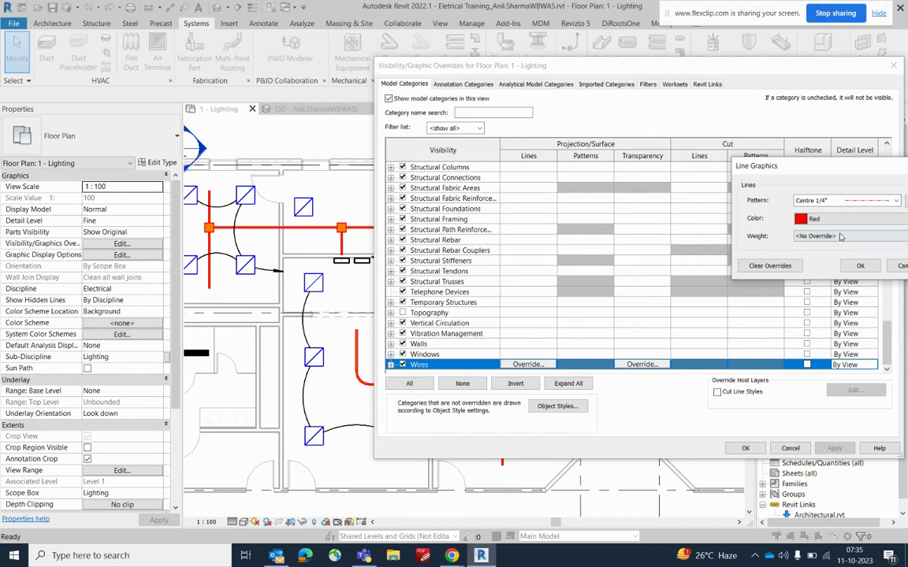
click(840, 236)
click(724, 249)
click(859, 266)
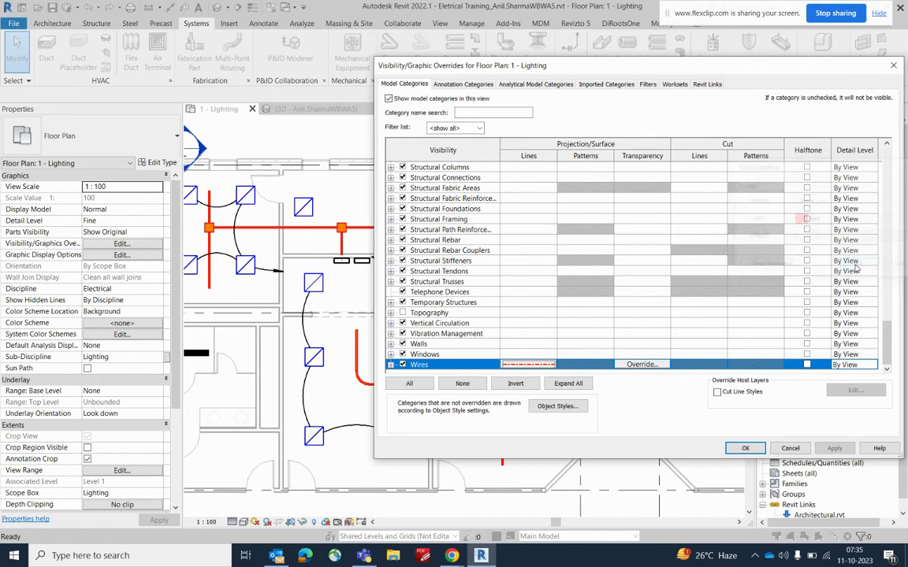
click(745, 448)
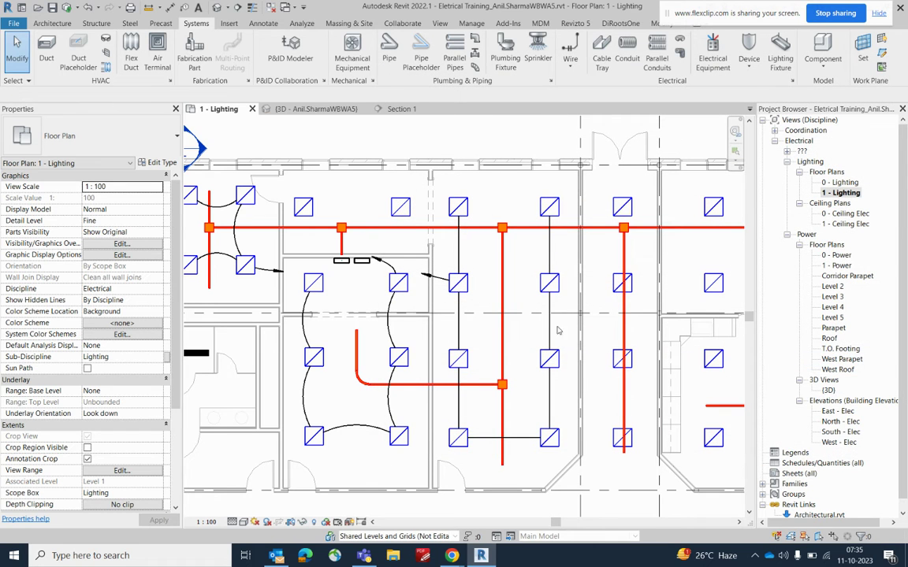
Step: Create a power circuit on panel LP-2 from the four corridor fixtures between grids B and C, and convert it to arc wires
scroll(530, 341, down, 3)
middle_drag(530, 341, 455, 321)
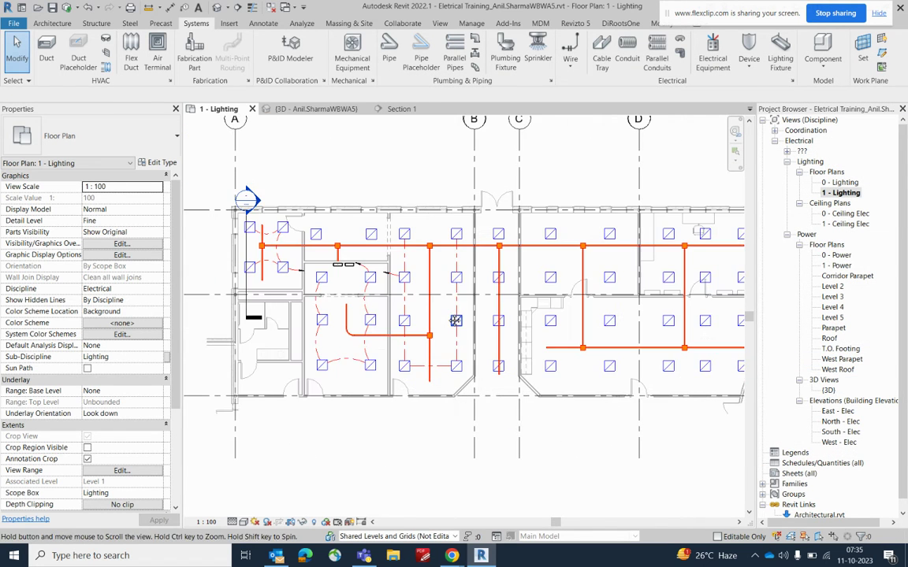
scroll(521, 299, up, 2)
middle_drag(542, 304, 535, 301)
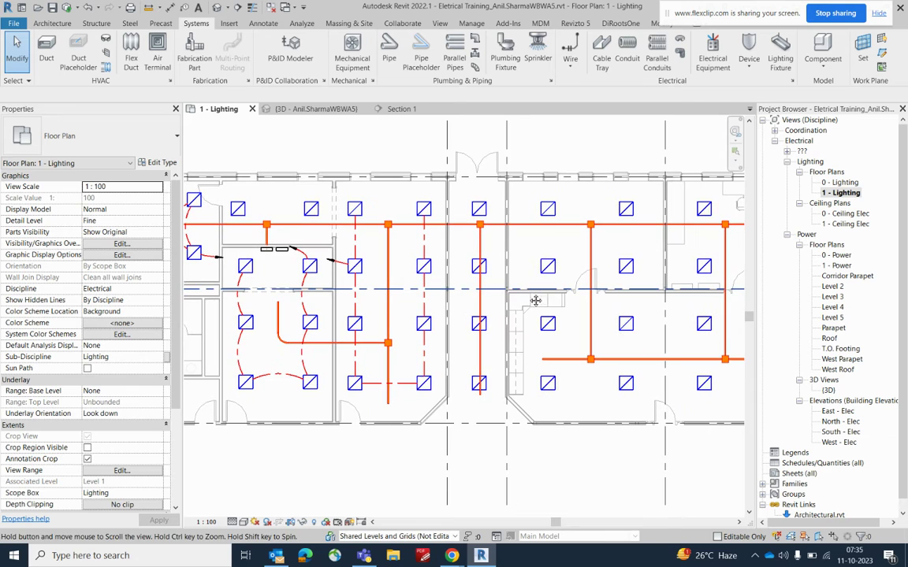
click(482, 207)
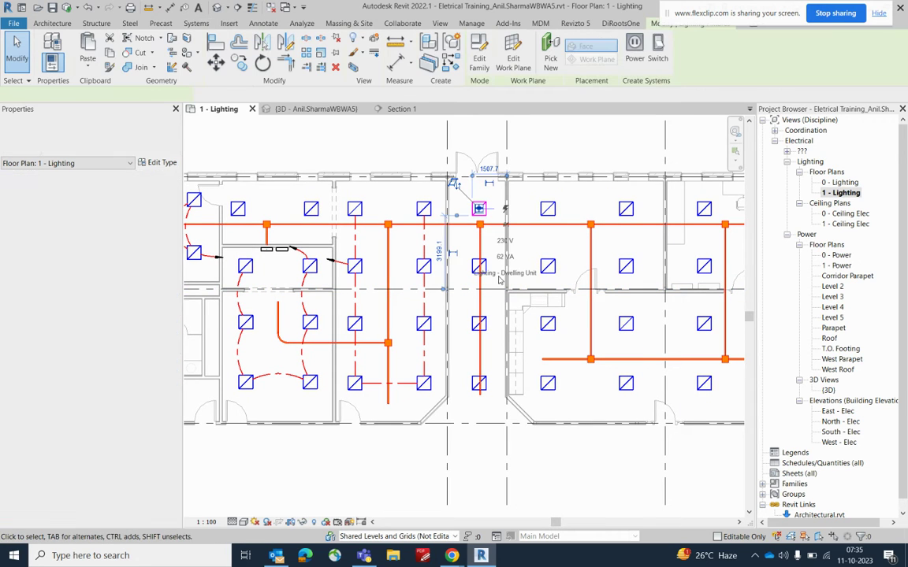
ctrl+click(483, 266)
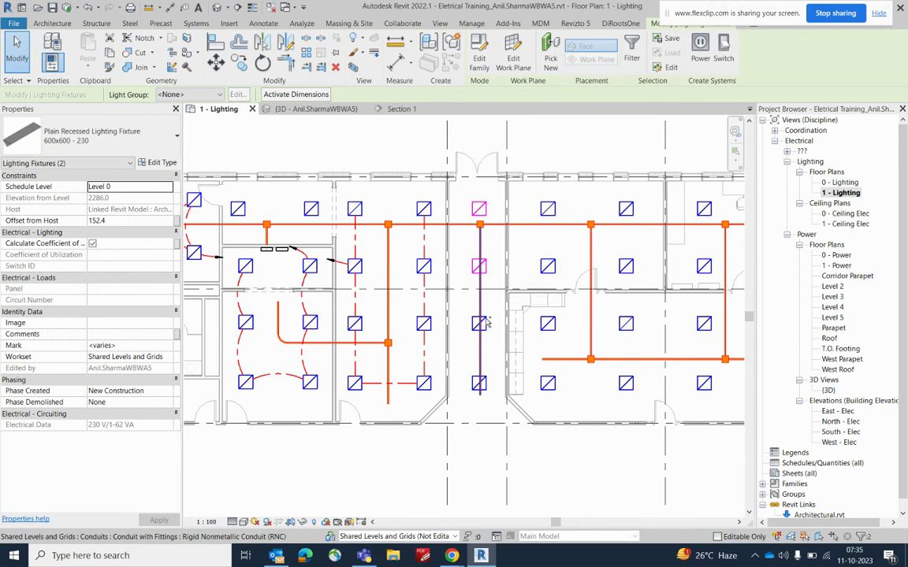
ctrl+click(482, 323)
ctrl+click(482, 383)
click(700, 48)
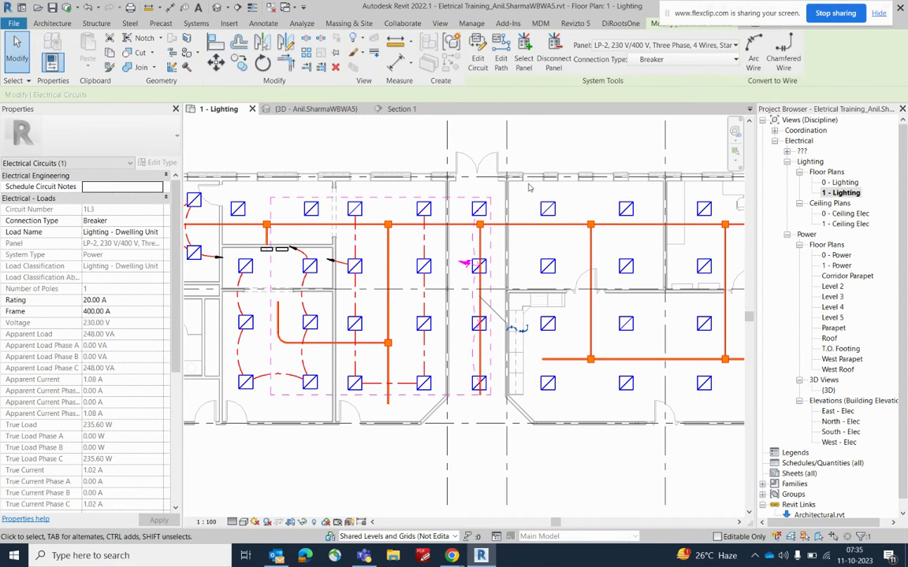
click(753, 49)
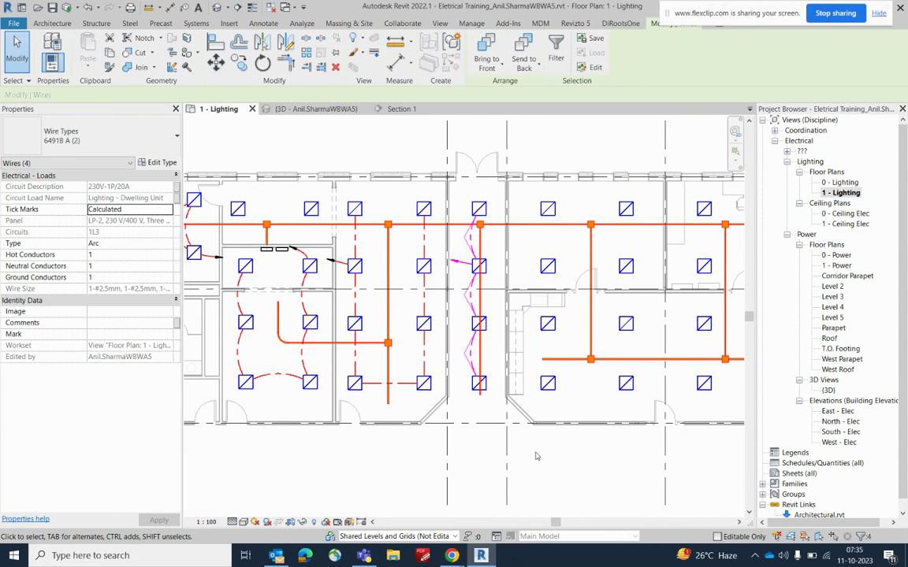
key(Escape)
Step: Create a power circuit from the eight light fixtures between grids C and D, covering the rooms above and below the partition
middle_drag(567, 446, 404, 412)
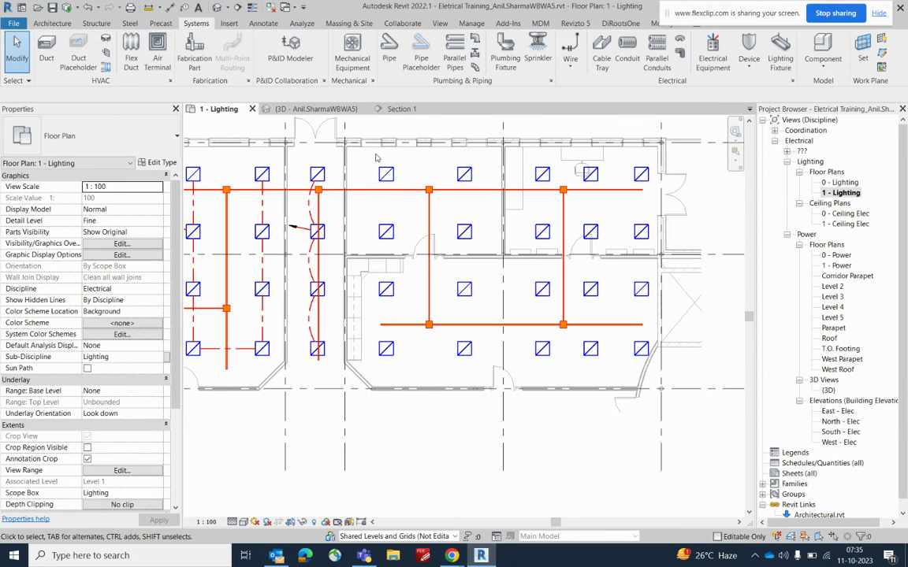
drag(409, 382, 409, 382)
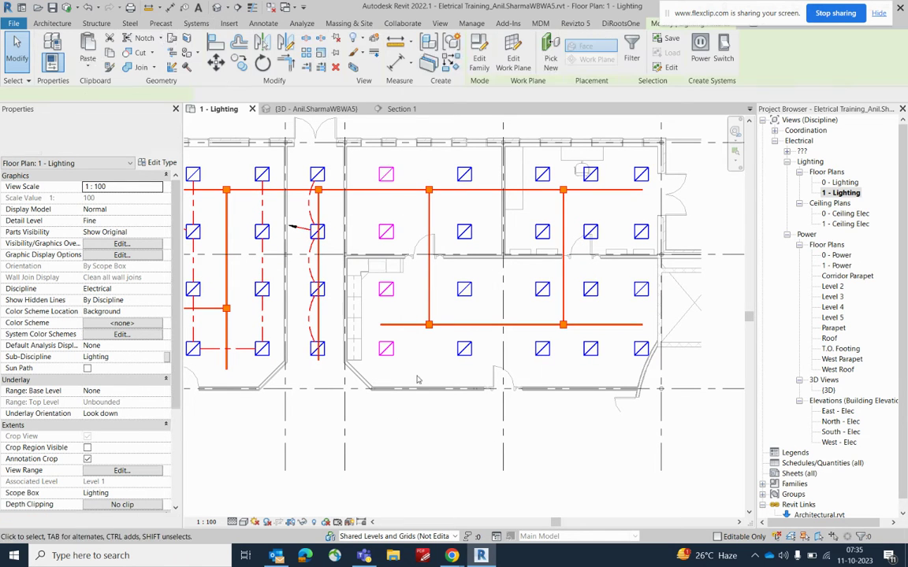
ctrl+drag(484, 366, 442, 145)
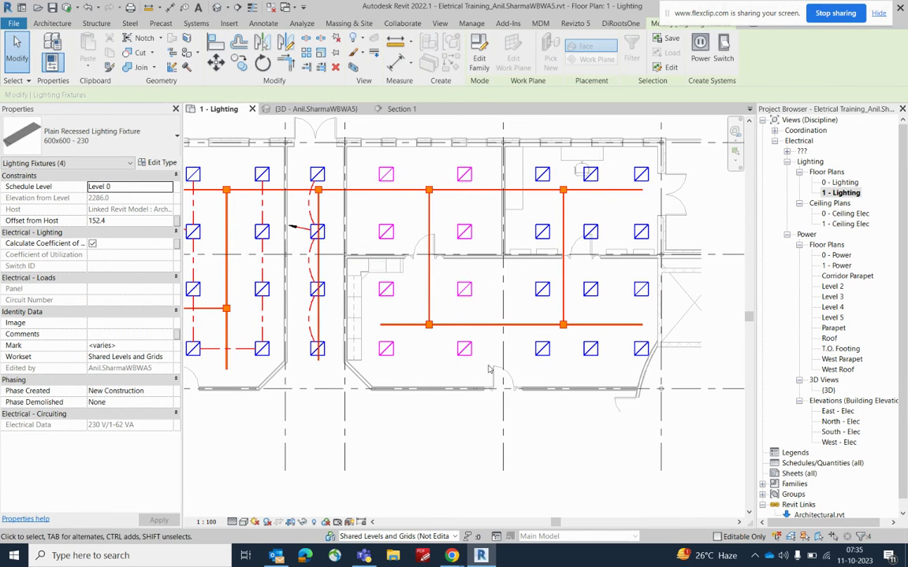
scroll(488, 366, down, 2)
scroll(238, 268, down, 2)
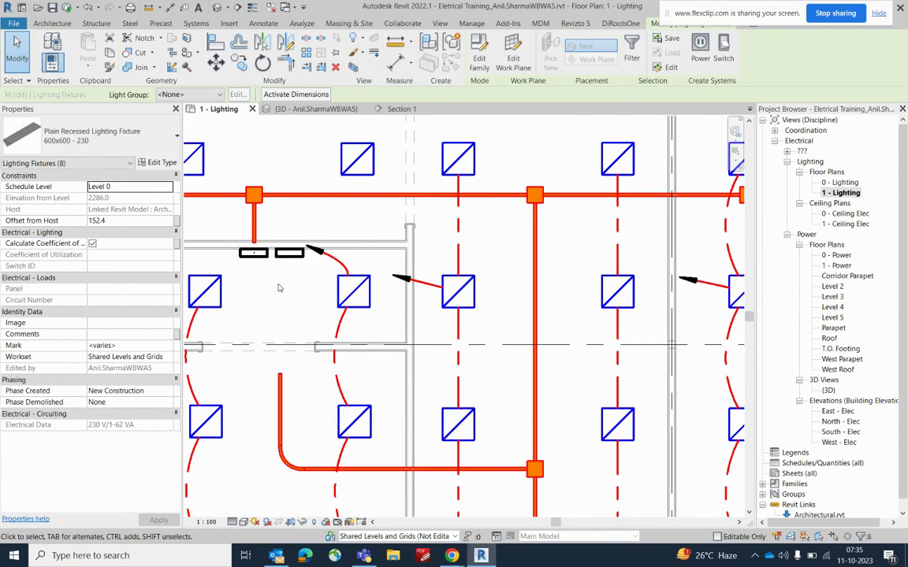
scroll(516, 221, down, 3)
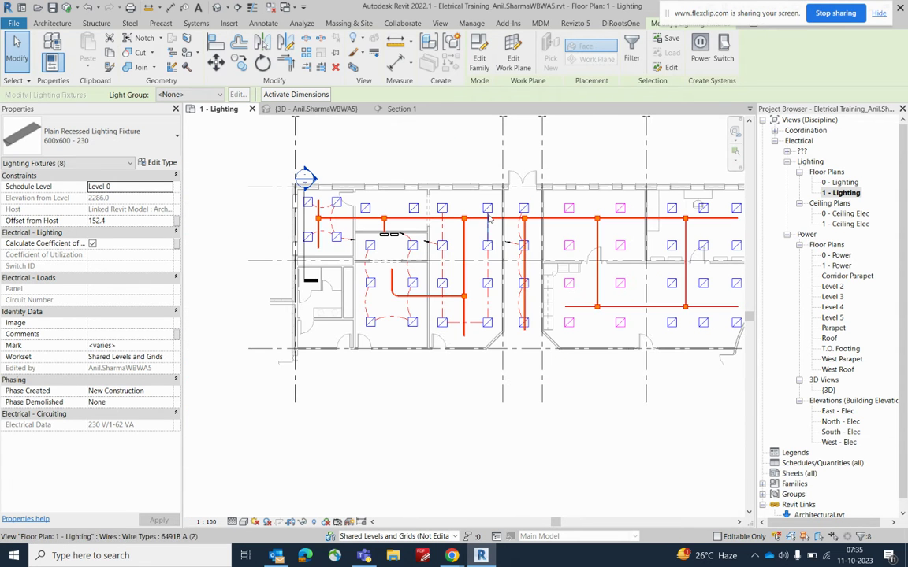
click(698, 54)
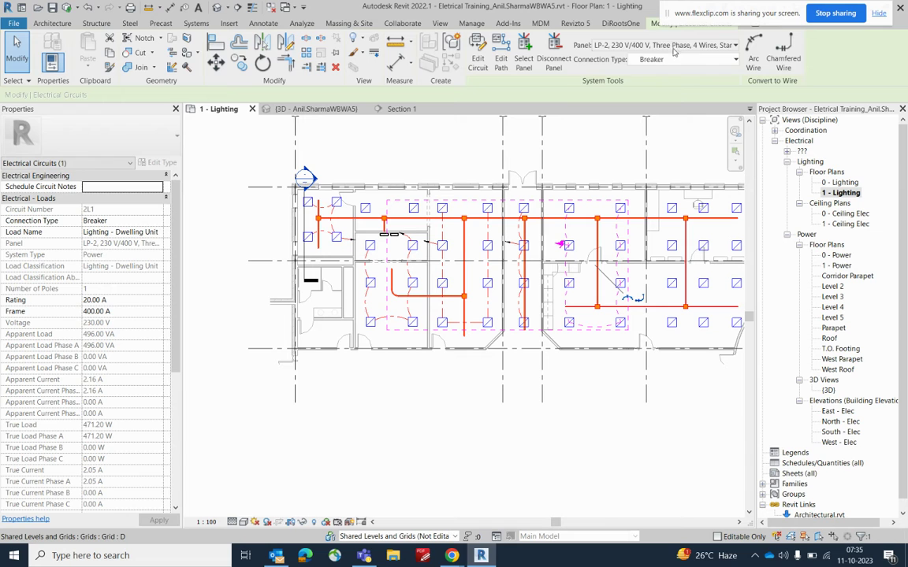
Step: Assign the new circuit to panel LP-1 and convert it to arc wires
click(654, 45)
click(658, 101)
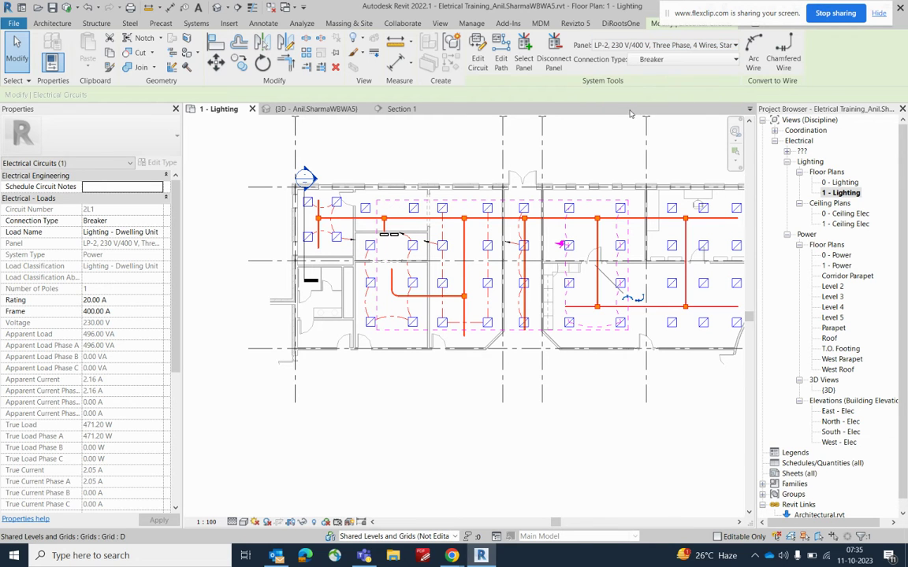
click(756, 49)
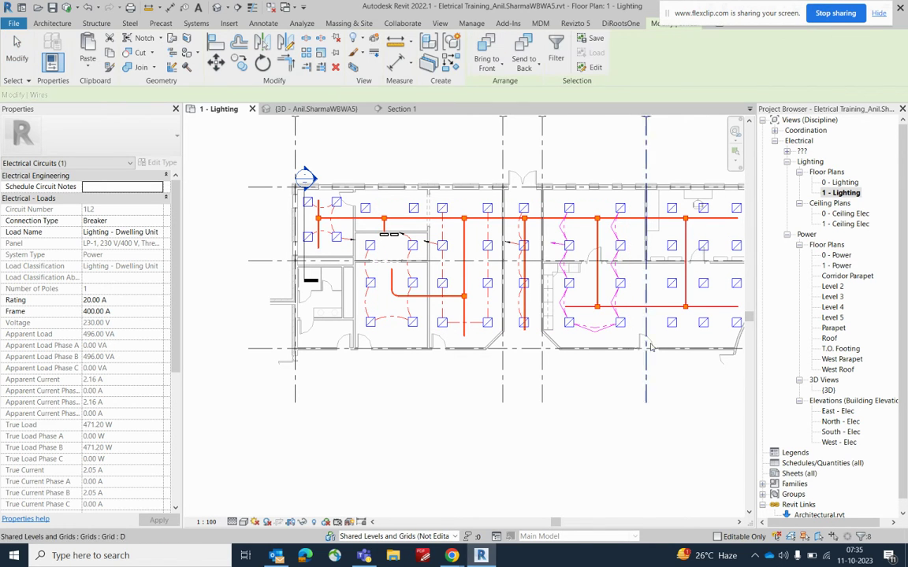
key(Escape)
Step: Examine the circuit wires, home-run arrows and conduit runs across the lighting plan from the leftmost room to the right-hand rooms
scroll(389, 215, up, 2)
scroll(480, 276, down, 3)
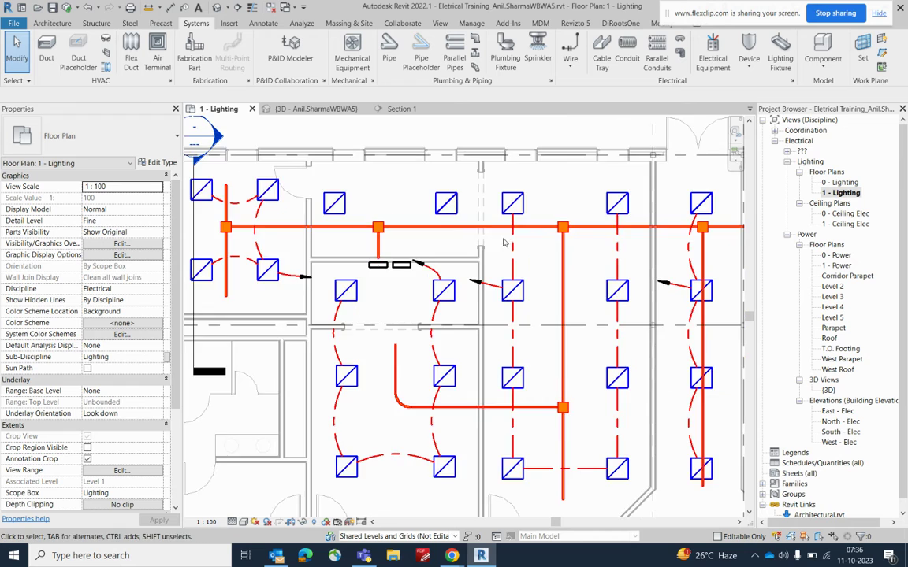
scroll(490, 292, up, 3)
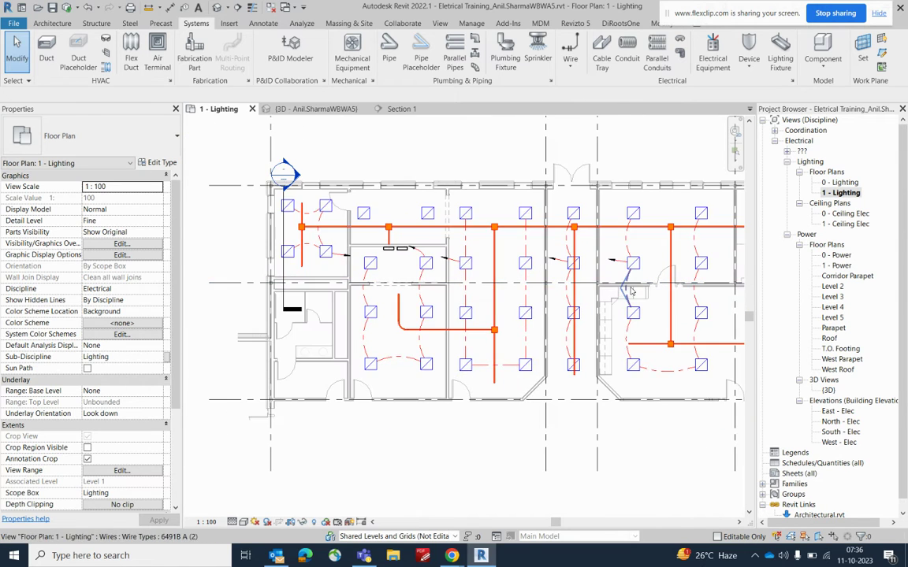
scroll(563, 297, up, 2)
scroll(564, 297, down, 4)
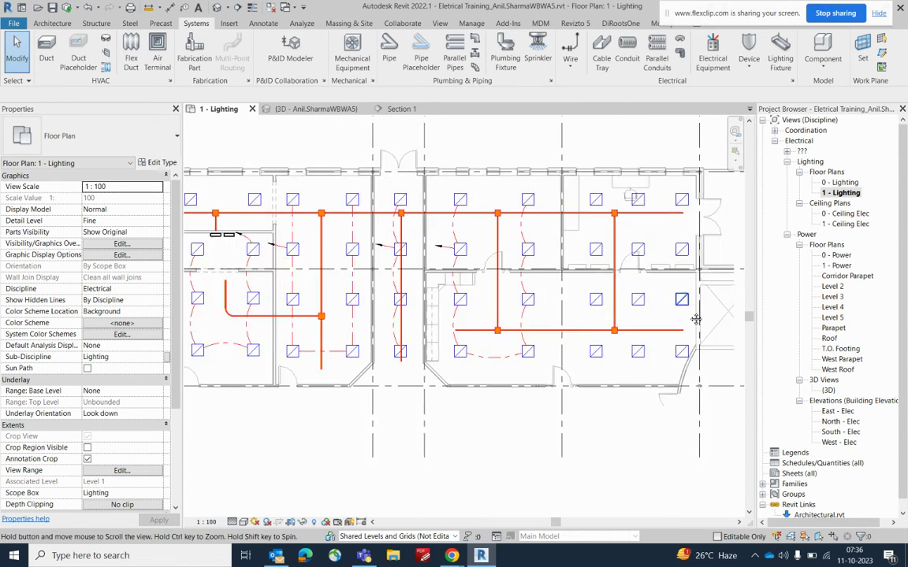
scroll(363, 261, up, 4)
scroll(363, 261, up, 3)
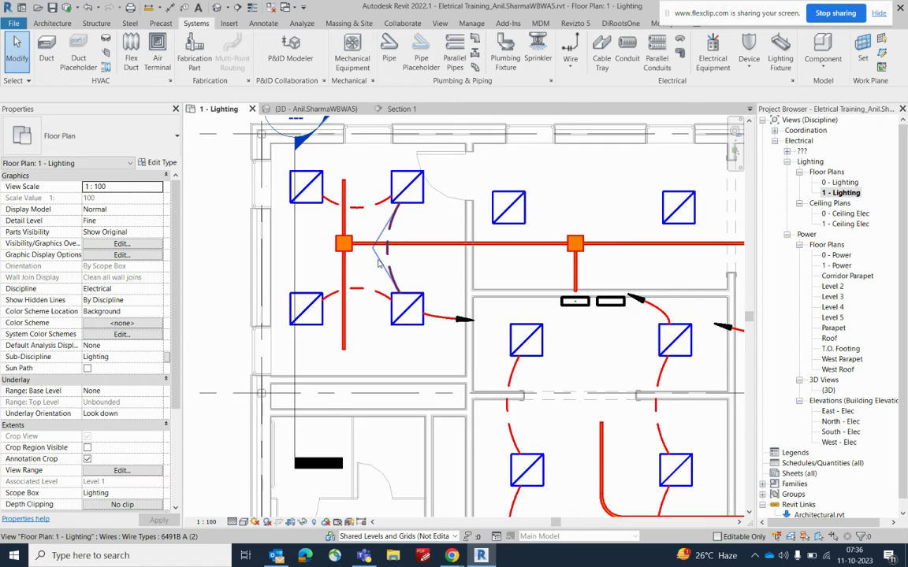
scroll(454, 276, down, 4)
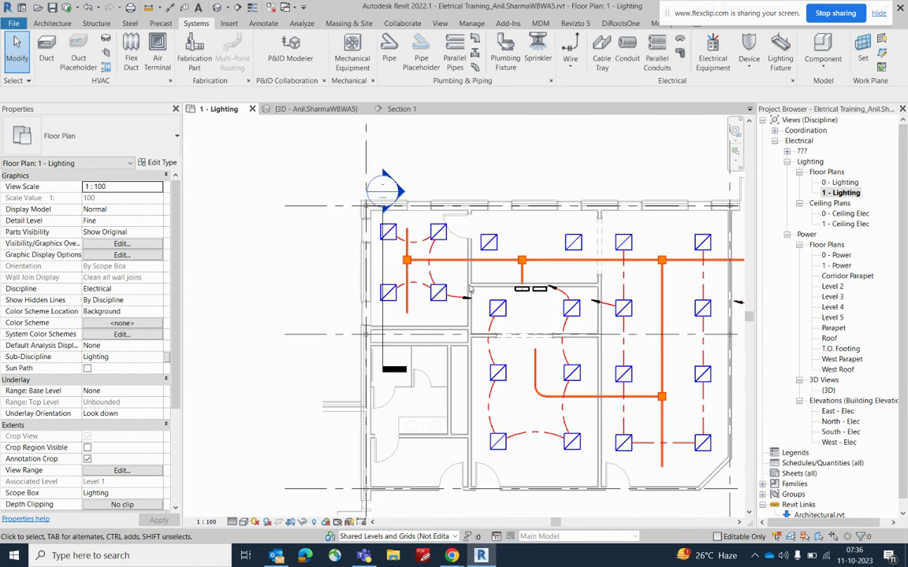
scroll(585, 330, up, 1)
middle_drag(586, 330, 567, 335)
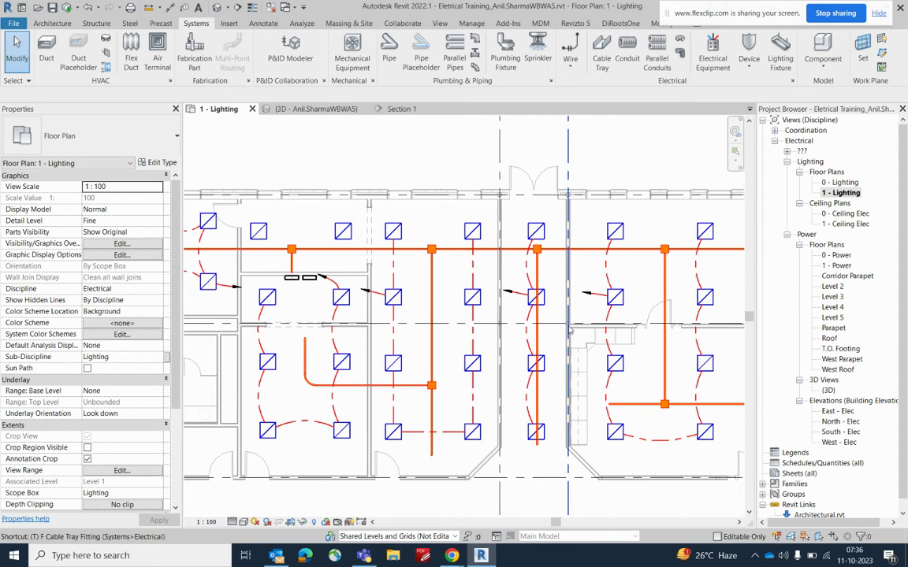
Step: Tag the main conduit run by category with an attached-end leader, just right of the junction between grids A and B
key(g)
scroll(446, 251, up, 3)
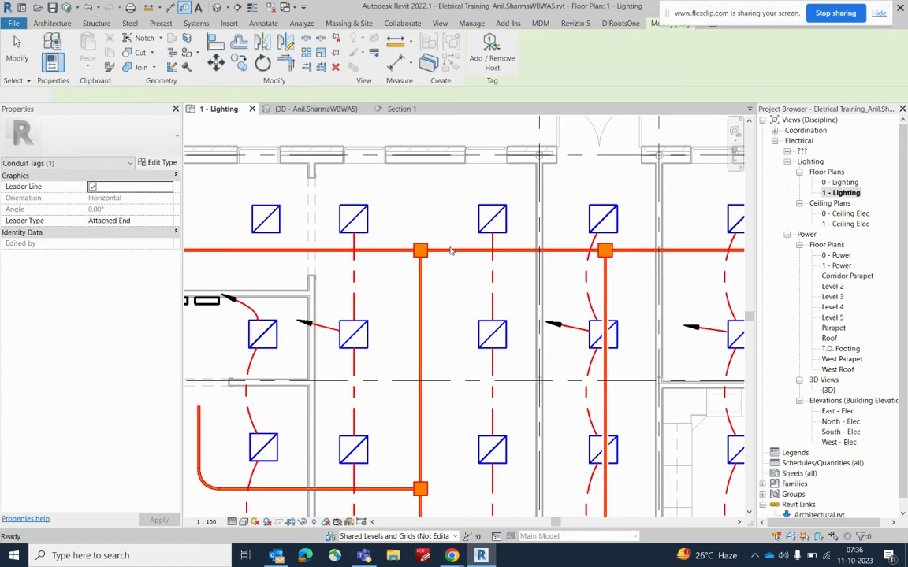
key(Escape)
key(t)
key(g)
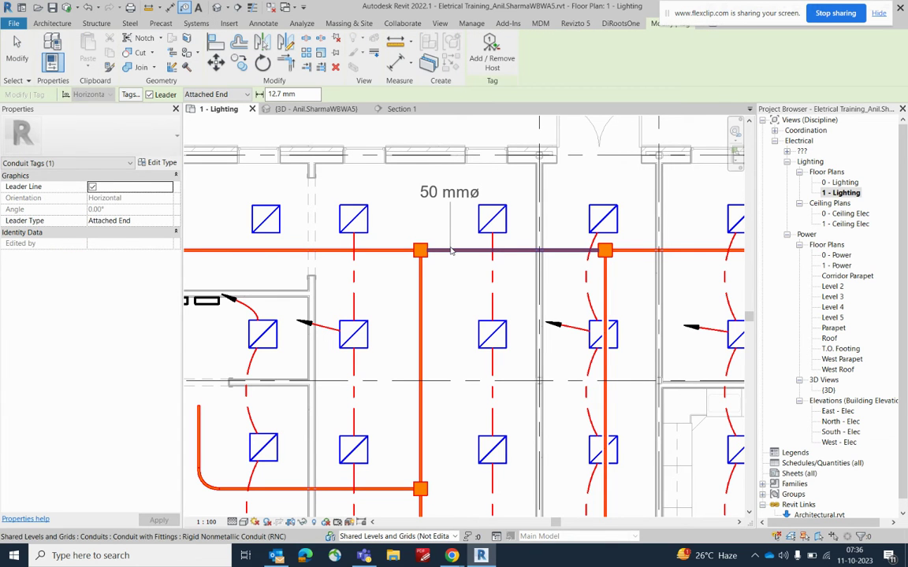
click(451, 251)
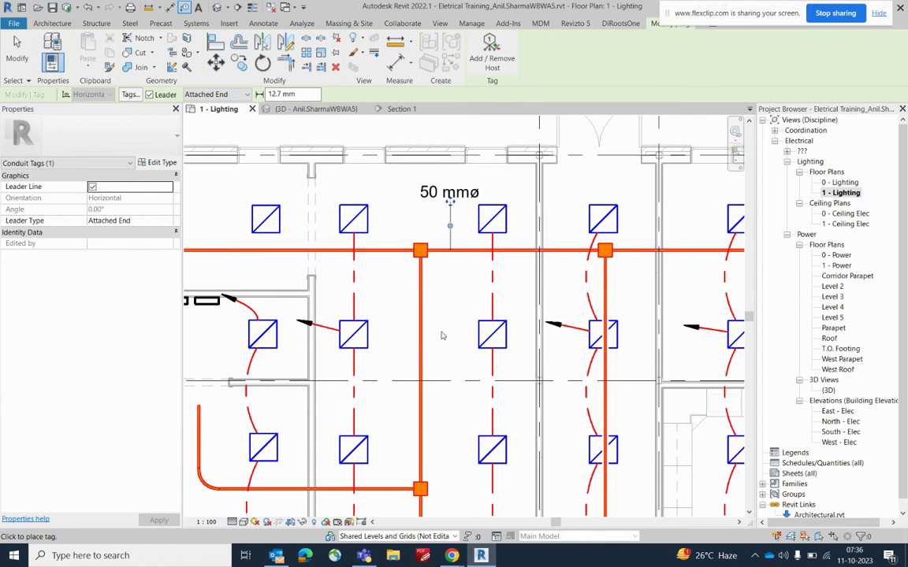
Step: Tag the lower end of the vertical conduit left of the corridor and move its tag close beside the conduit's left side
scroll(425, 308, down, 2)
middle_drag(297, 411, 503, 379)
middle_drag(548, 433, 422, 290)
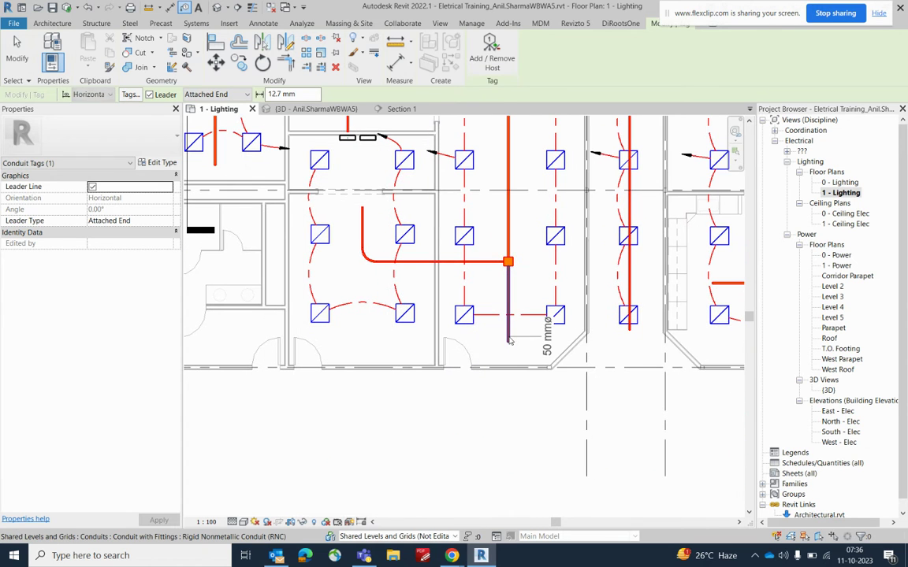
click(546, 341)
key(Escape)
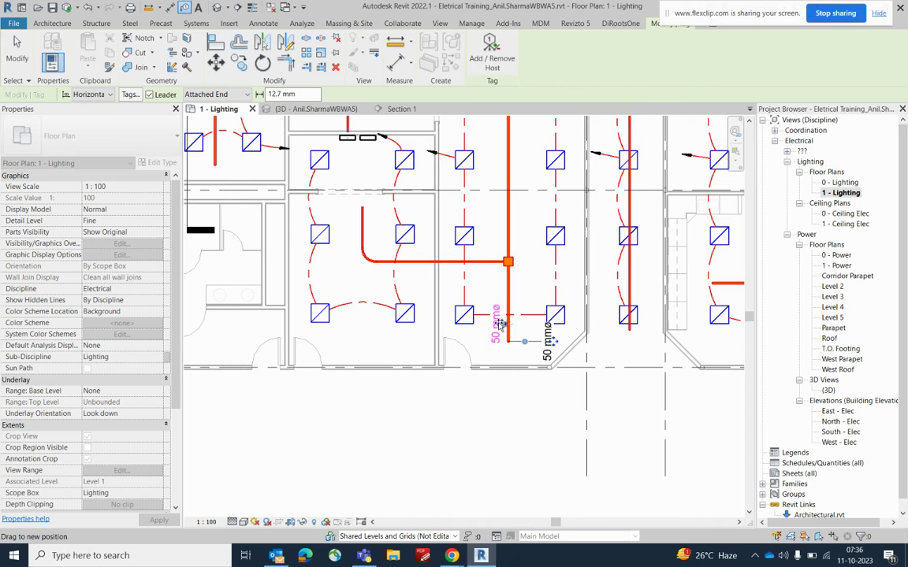
click(502, 323)
scroll(507, 322, up, 4)
drag(517, 321, 509, 322)
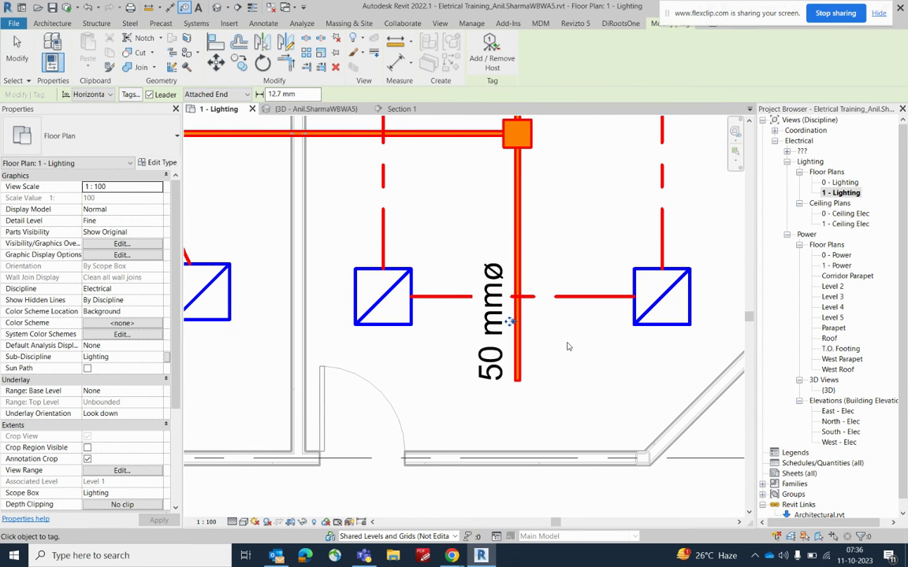
Step: Turn off the leader line for placing tags by category around the bent conduit branch
click(227, 133)
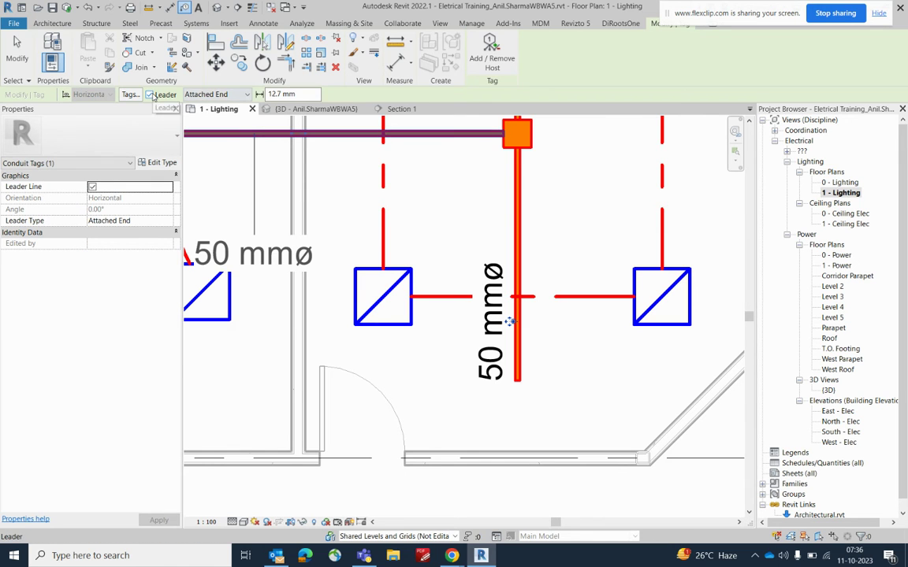
scroll(512, 316, down, 3)
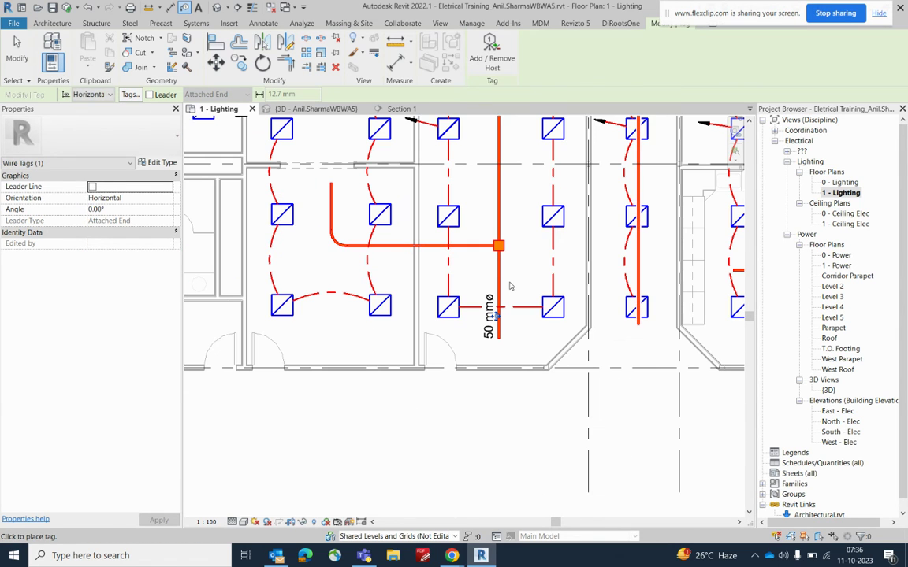